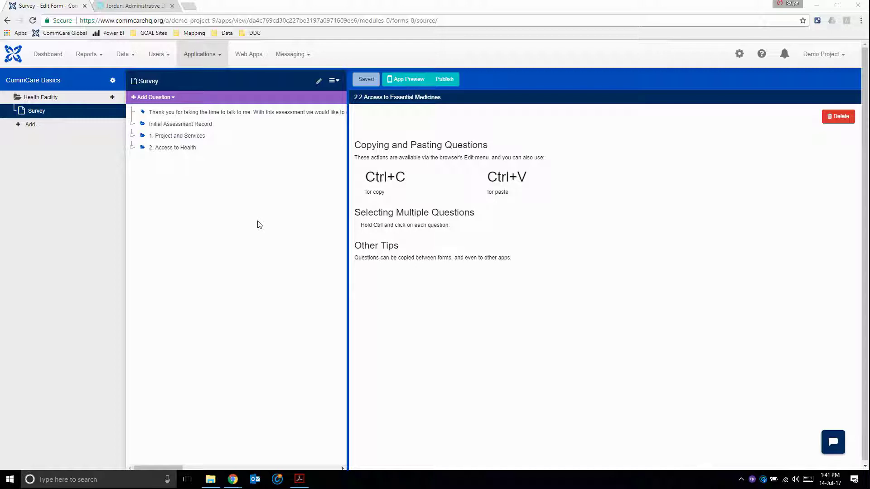
Step: Launch Excel 2016 and select the introductory thank-you message question in Form Builder
{"action": "left_click", "coordinate": [57, 478]}
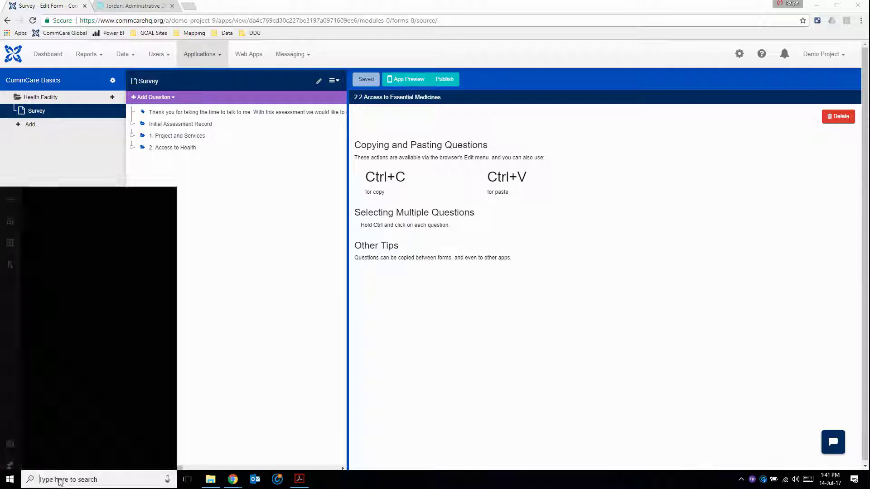
{"action": "type", "text": "excel"}
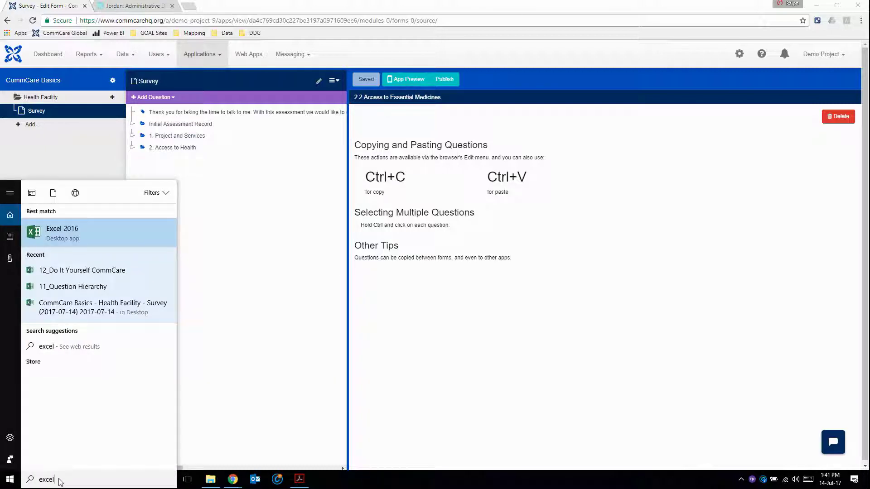
{"action": "key", "text": "Return"}
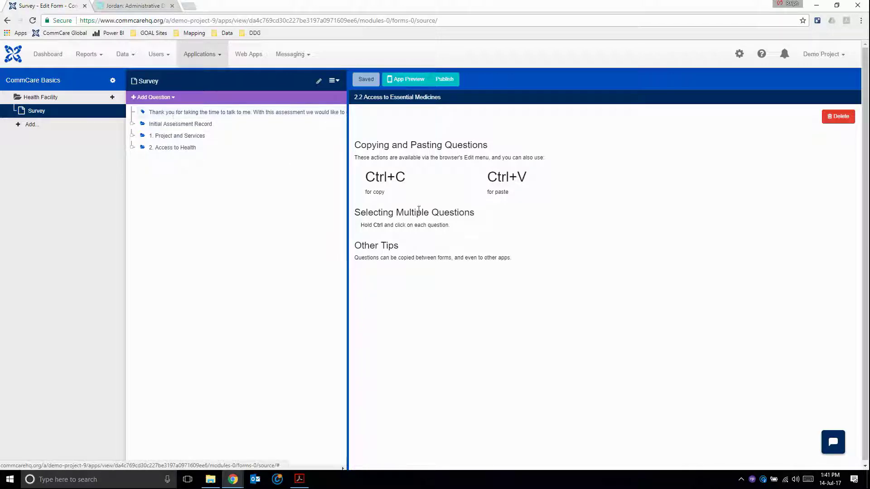
{"action": "left_click", "coordinate": [165, 113]}
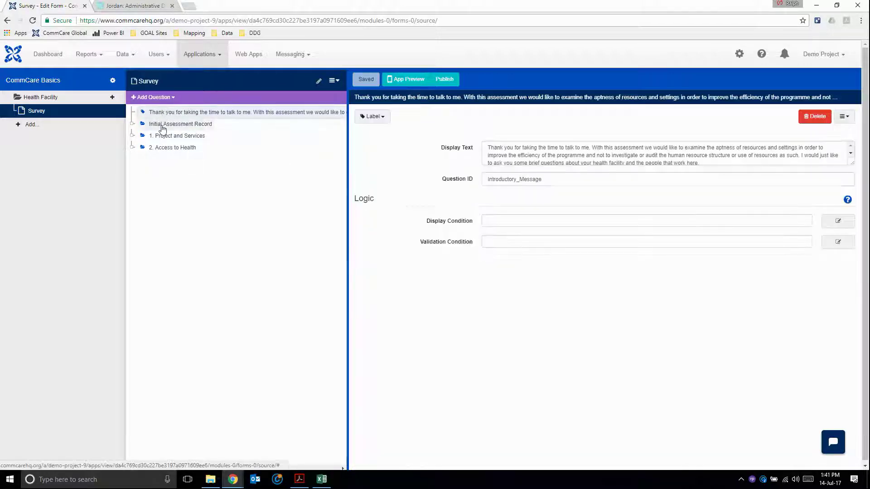
{"action": "left_click", "coordinate": [166, 135], "text": "ctrl"}
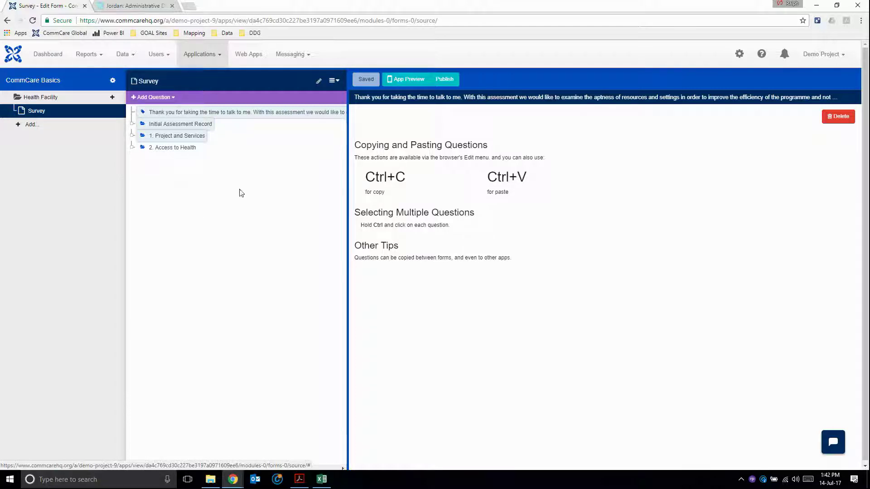
{"action": "left_click", "coordinate": [169, 115]}
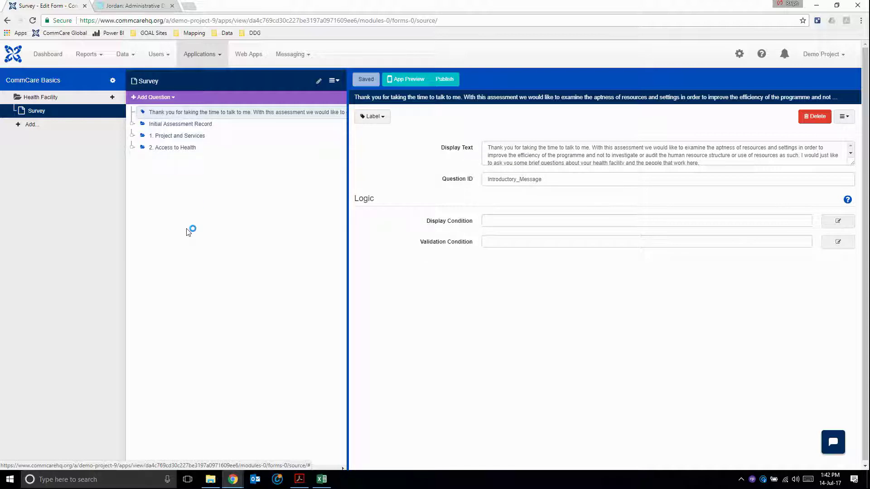
Step: Paste the copied question into a new blank workbook and autofit columns A and C
{"action": "left_click", "coordinate": [322, 479]}
{"action": "left_click", "coordinate": [323, 119]}
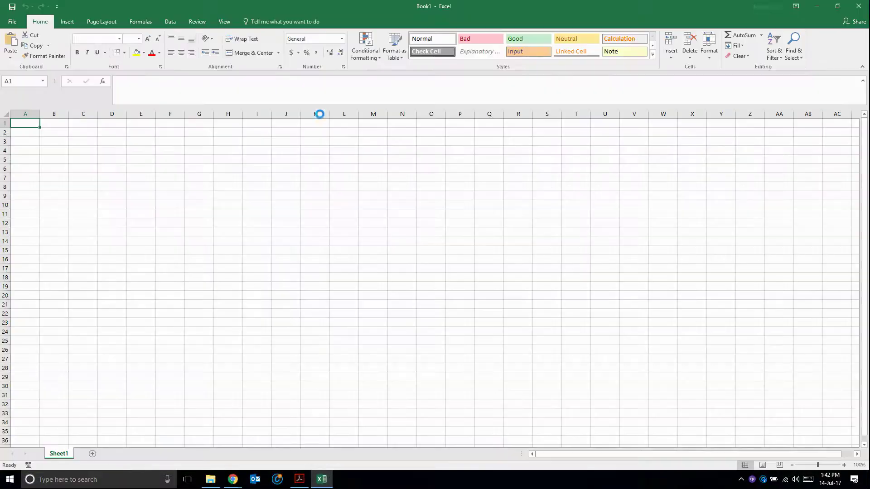
{"action": "key", "text": "ctrl+v"}
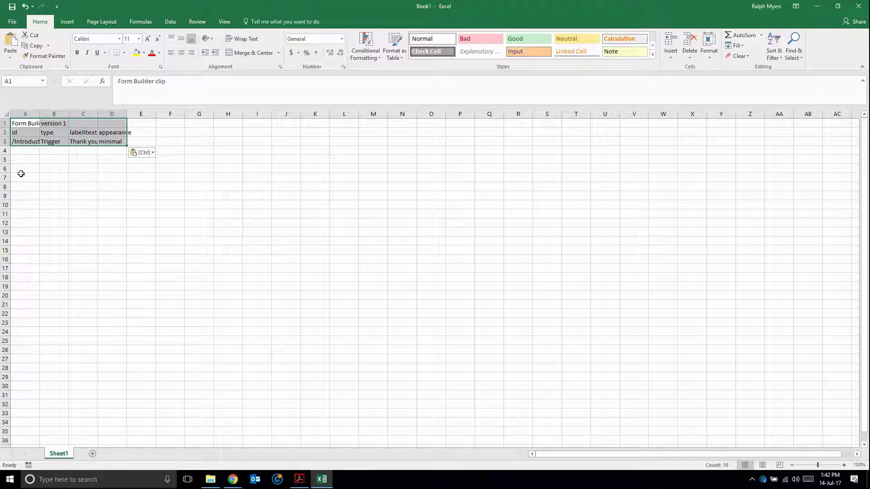
{"action": "left_click_drag", "start_coordinate": [26, 123], "coordinate": [102, 131]}
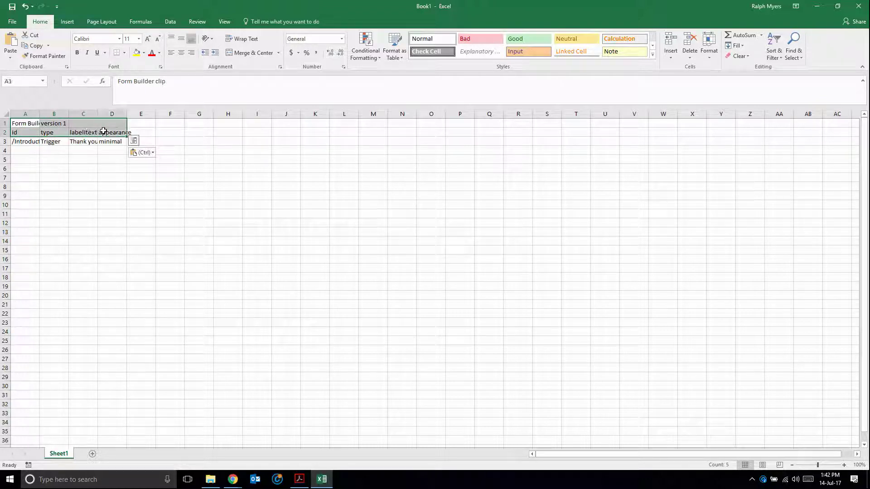
{"action": "double_click", "coordinate": [39, 114]}
{"action": "left_click_drag", "start_coordinate": [109, 113], "coordinate": [110, 113]}
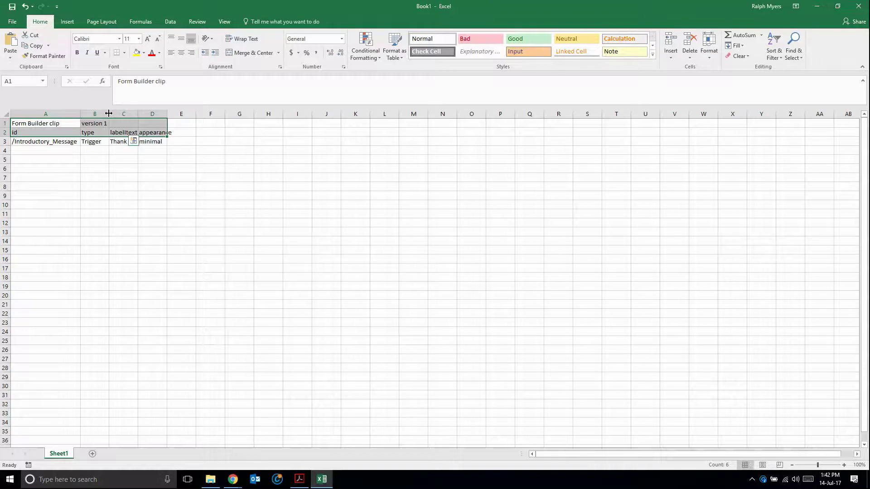
{"action": "left_click", "coordinate": [134, 116]}
{"action": "double_click", "coordinate": [138, 114]}
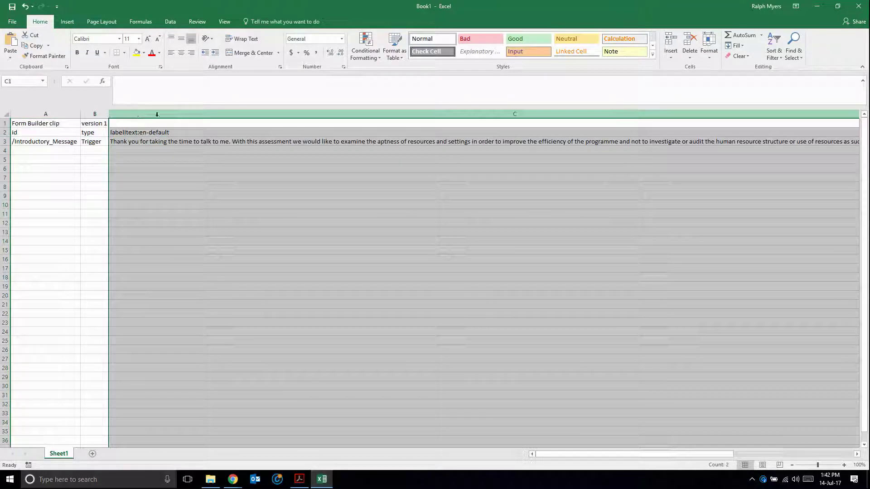
Step: Check the pasted id Introductory_Message, type Trigger, label and appearance minimal against Form Builder
{"action": "left_click", "coordinate": [31, 132]}
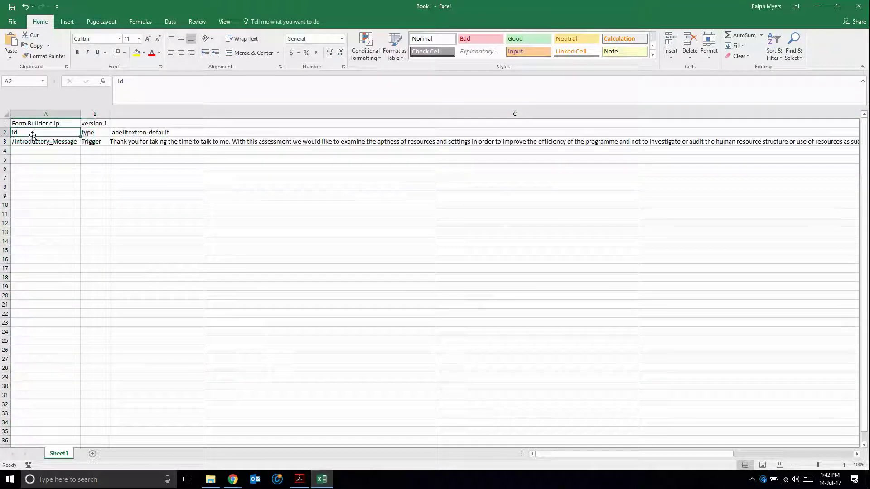
{"action": "left_click", "coordinate": [46, 142]}
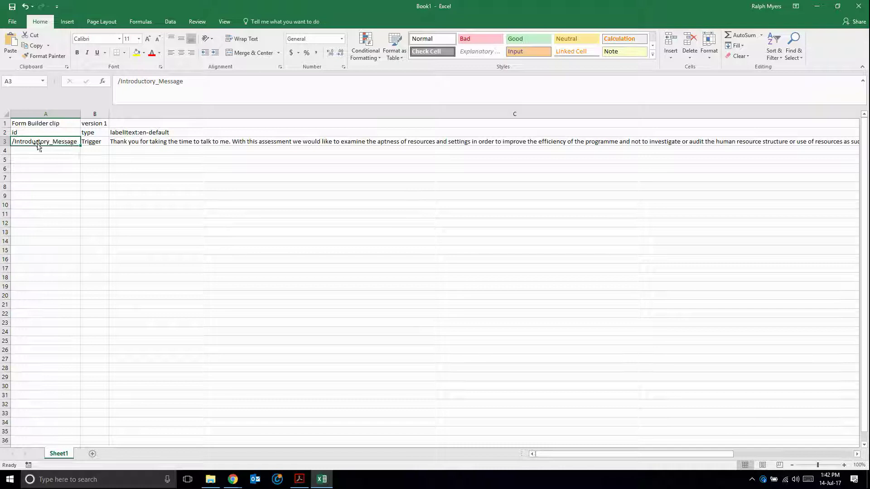
{"action": "key", "text": "alt+Tab"}
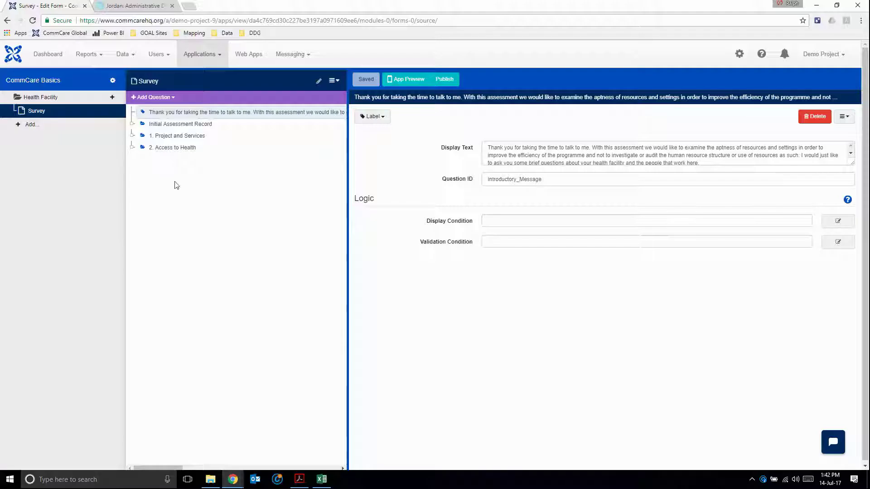
{"action": "left_click_drag", "start_coordinate": [485, 180], "coordinate": [573, 182]}
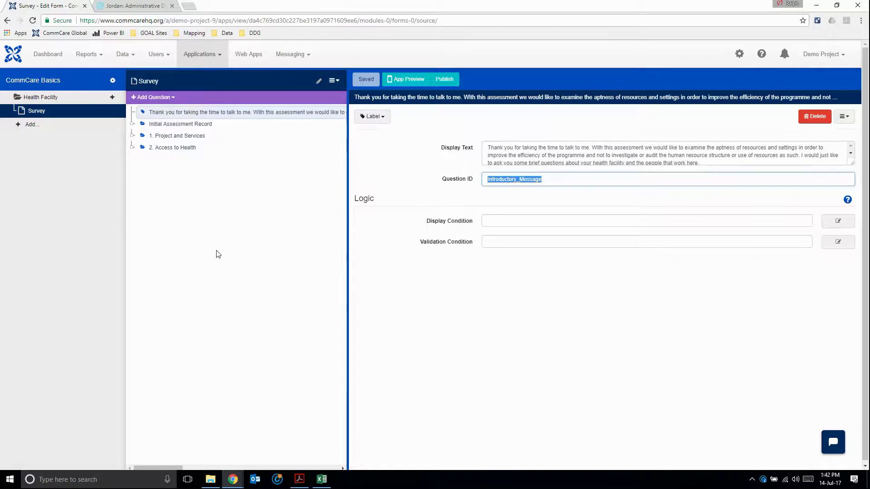
{"action": "key", "text": "alt+Tab"}
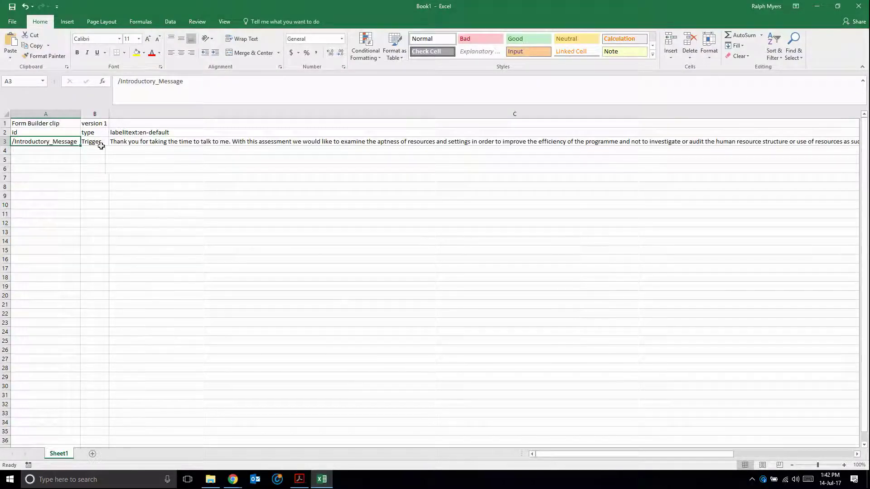
{"action": "left_click", "coordinate": [95, 134]}
{"action": "left_click", "coordinate": [94, 141]}
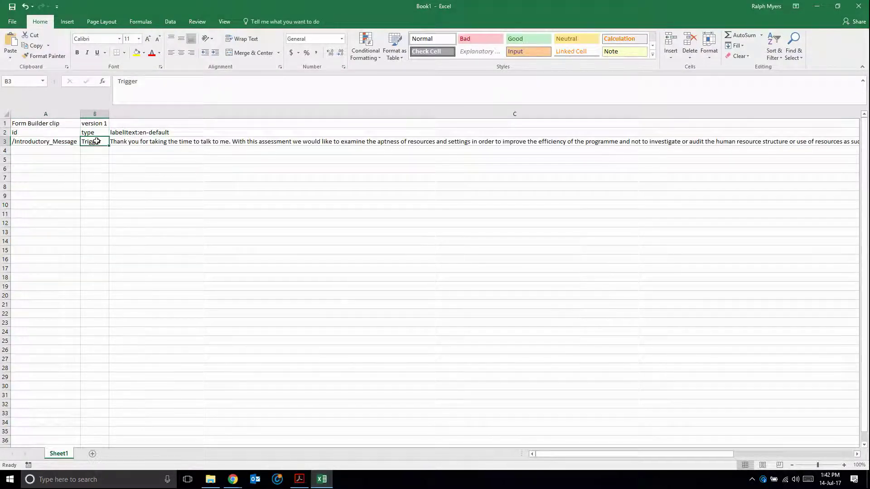
{"action": "left_click", "coordinate": [168, 133]}
{"action": "left_click", "coordinate": [147, 143]}
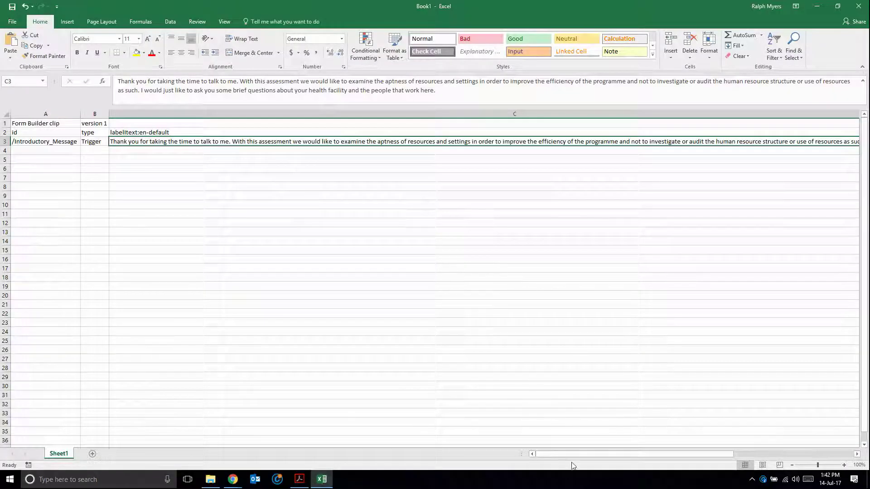
{"action": "left_click_drag", "start_coordinate": [573, 454], "coordinate": [674, 449]}
{"action": "left_click", "coordinate": [24, 142]}
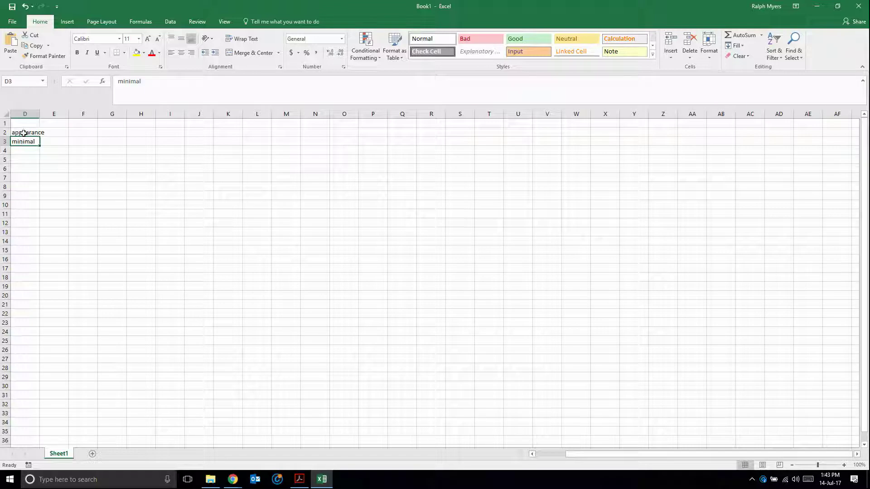
{"action": "left_click", "coordinate": [24, 133]}
{"action": "scroll", "coordinate": [154, 249], "scroll_direction": "left", "scroll_amount": 3}
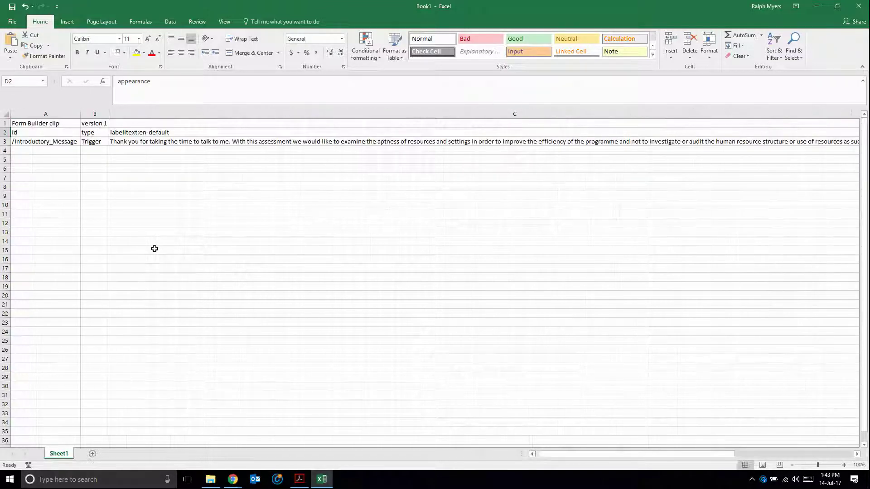
Step: Select the Initial Assessment Record group, narrow column C, and inspect the group's id in A3
{"action": "key", "text": "alt+Tab"}
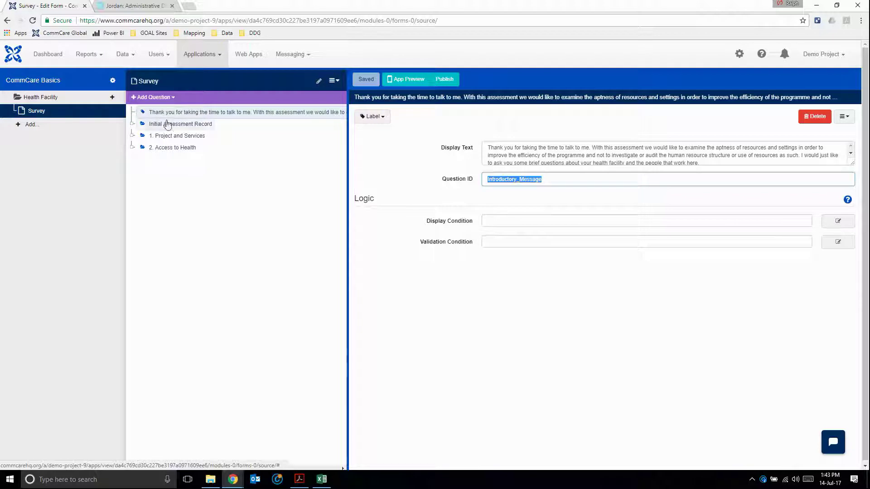
{"action": "left_click", "coordinate": [166, 124]}
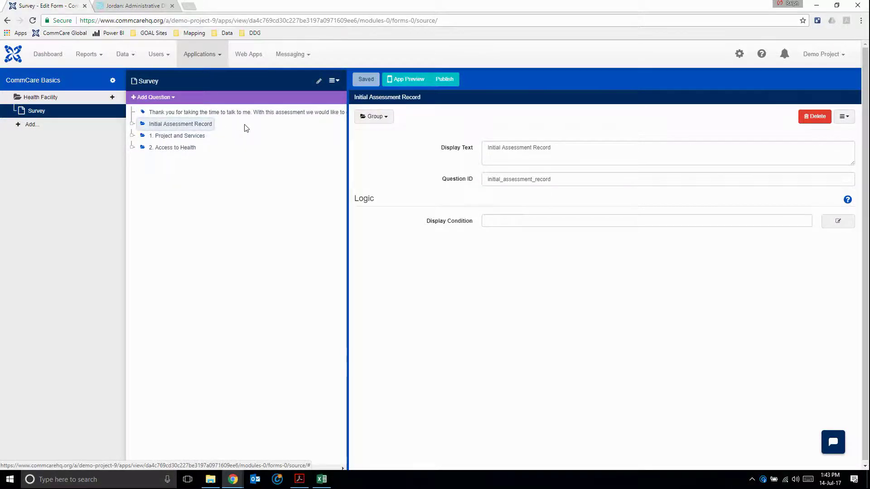
{"action": "key", "text": "alt+Tab"}
{"action": "left_click", "coordinate": [24, 123]}
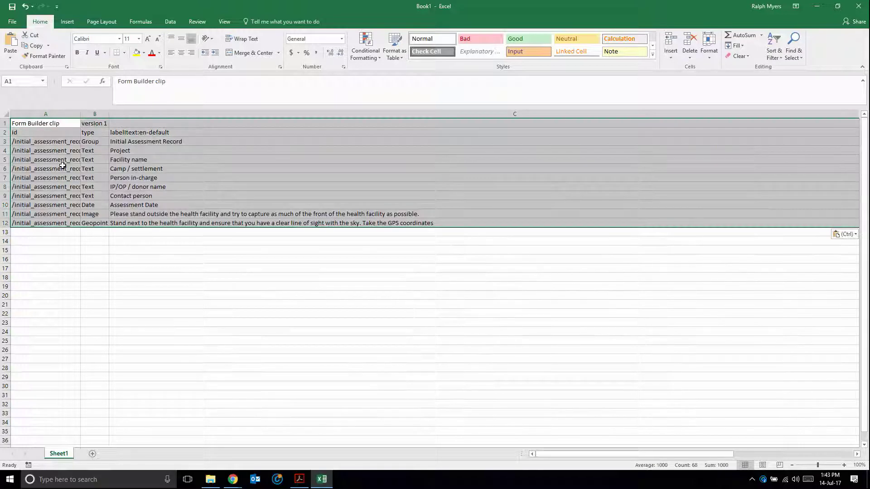
{"action": "left_click_drag", "start_coordinate": [544, 453], "coordinate": [583, 453]}
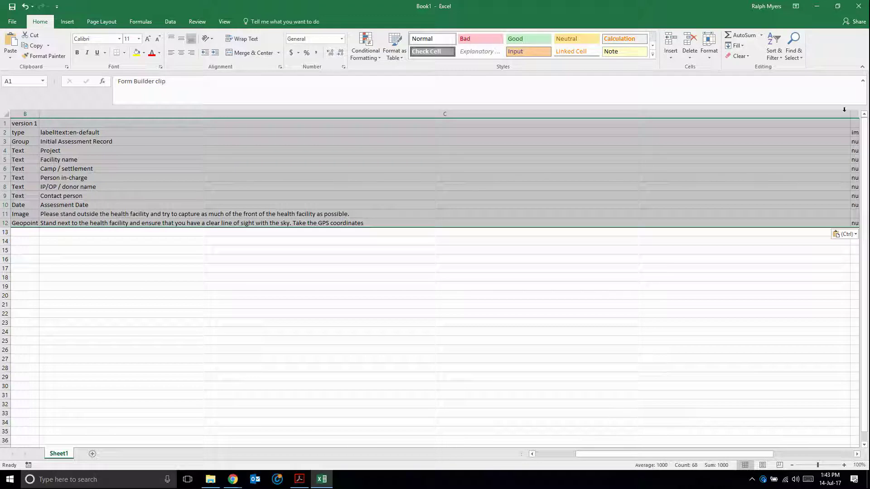
{"action": "left_click_drag", "start_coordinate": [845, 109], "coordinate": [175, 175]}
{"action": "left_click_drag", "start_coordinate": [605, 458], "coordinate": [346, 444]}
{"action": "left_click", "coordinate": [40, 133]}
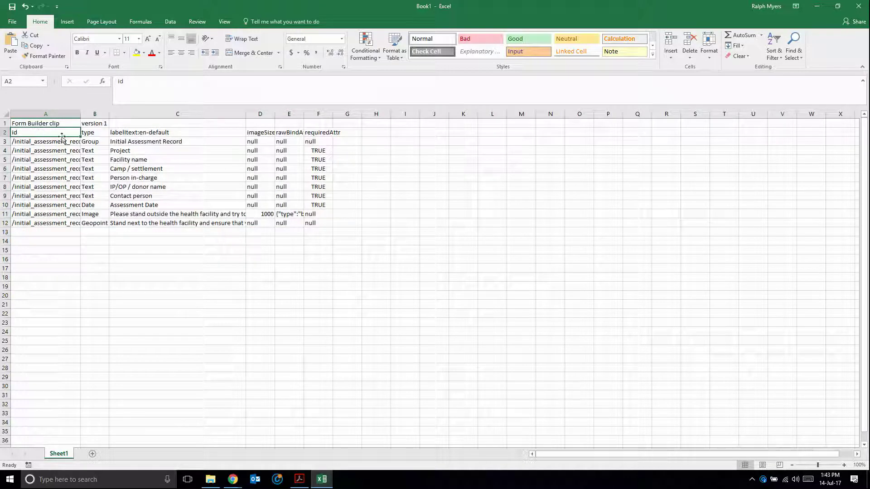
{"action": "left_click", "coordinate": [39, 142]}
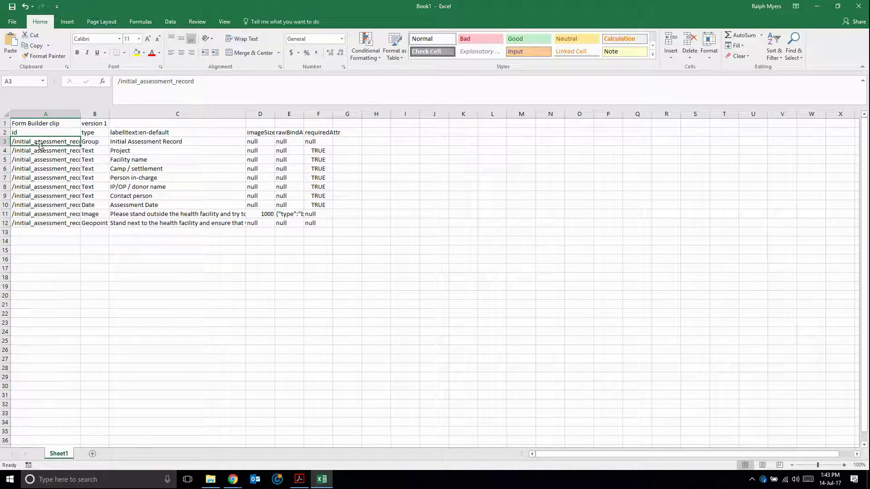
Step: Review the Project question and the ImageSize, rawBindAttributes and requiredAttr columns, then select the whole clip
{"action": "left_click", "coordinate": [88, 142]}
{"action": "left_click", "coordinate": [55, 149]}
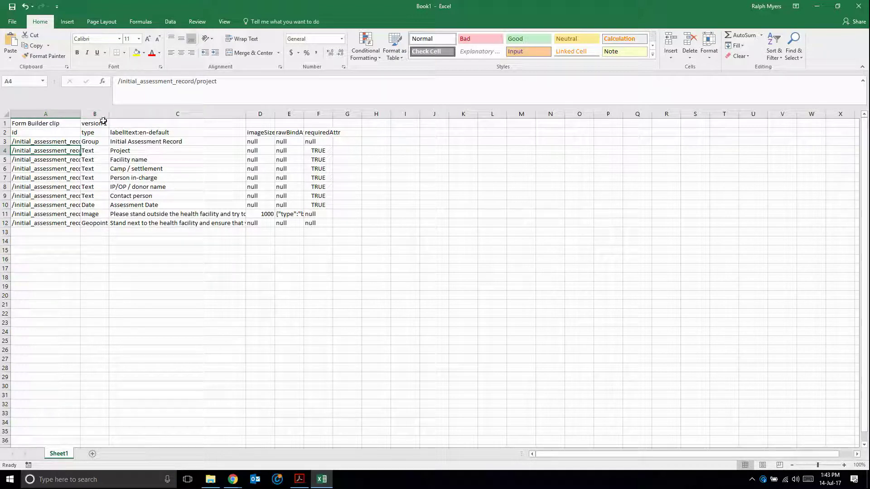
{"action": "left_click", "coordinate": [92, 151]}
{"action": "left_click", "coordinate": [56, 152]}
{"action": "left_click_drag", "start_coordinate": [220, 81], "coordinate": [202, 83]}
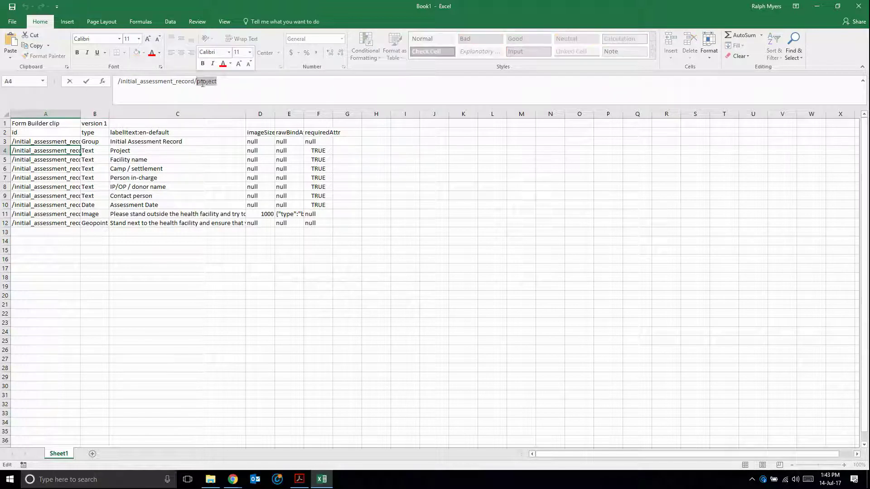
{"action": "left_click", "coordinate": [123, 153]}
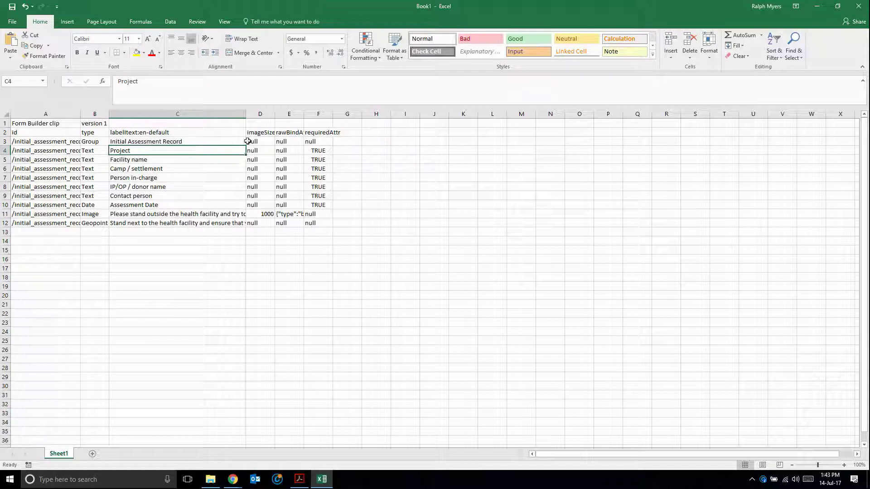
{"action": "left_click", "coordinate": [260, 132]}
{"action": "left_click", "coordinate": [283, 133]}
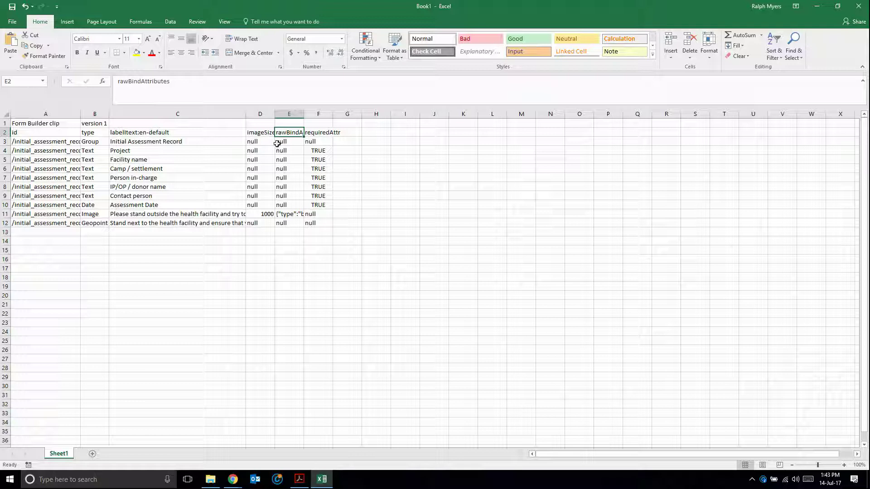
{"action": "left_click", "coordinate": [317, 133]}
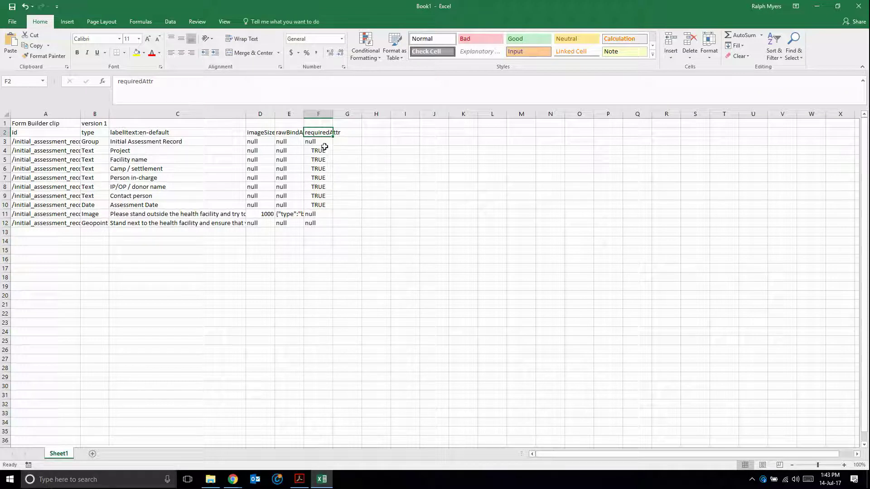
{"action": "left_click", "coordinate": [17, 123]}
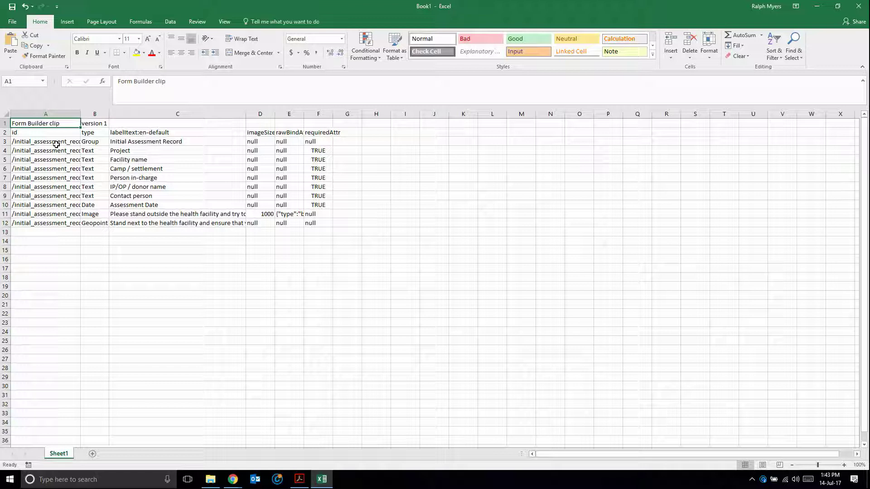
{"action": "key", "text": "ctrl+a"}
{"action": "key", "text": "ctrl+c"}
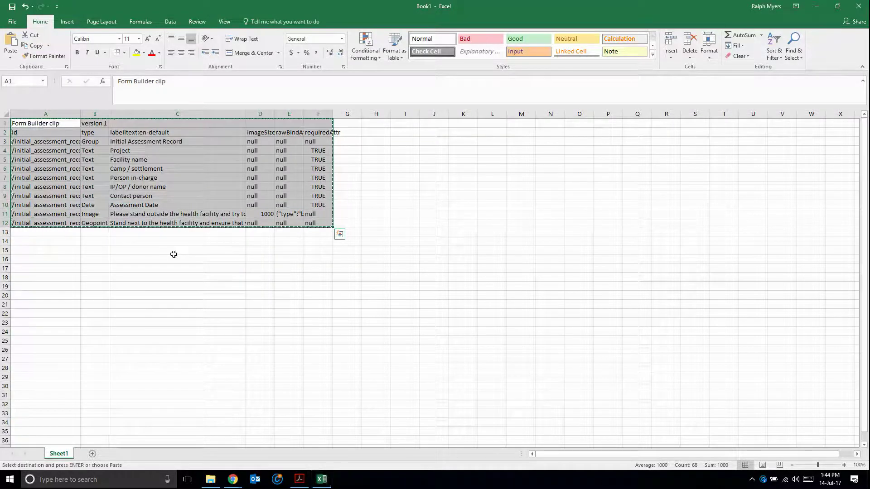
{"action": "key", "text": "alt+Tab"}
{"action": "left_click", "coordinate": [158, 149]}
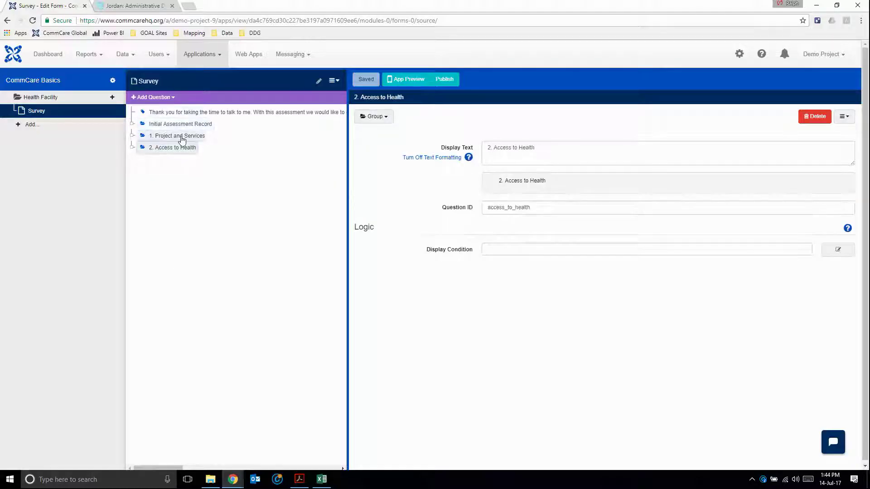
{"action": "key", "text": "ctrl+v"}
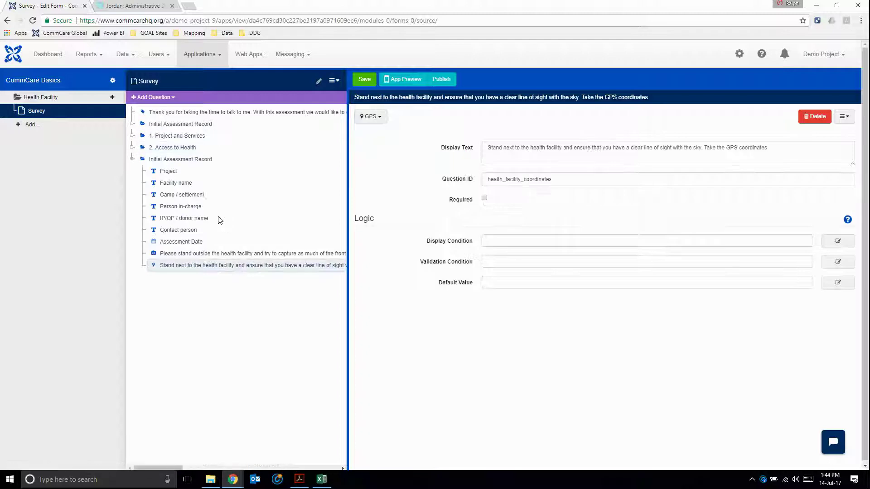
{"action": "left_click", "coordinate": [164, 162]}
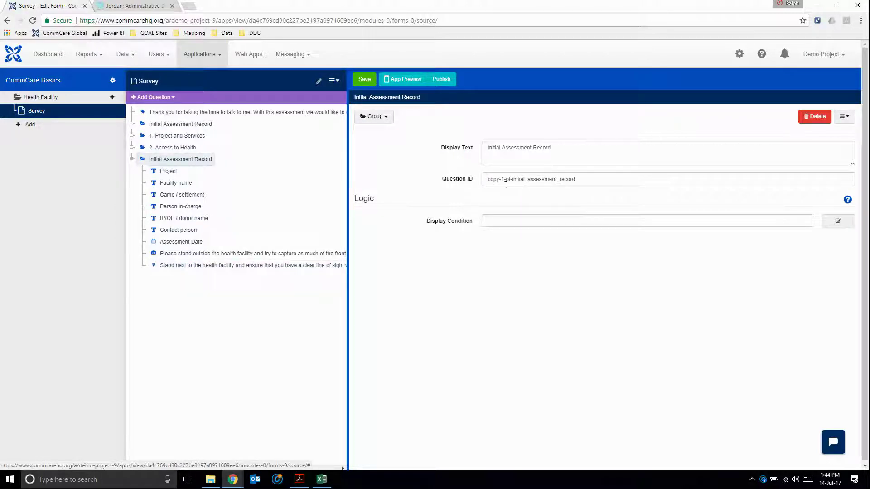
{"action": "left_click_drag", "start_coordinate": [484, 180], "coordinate": [514, 181]}
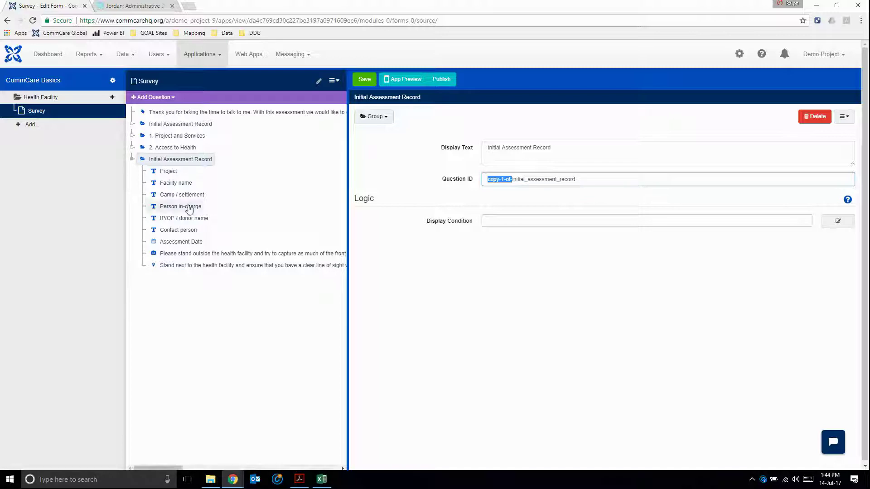
{"action": "left_click", "coordinate": [155, 126]}
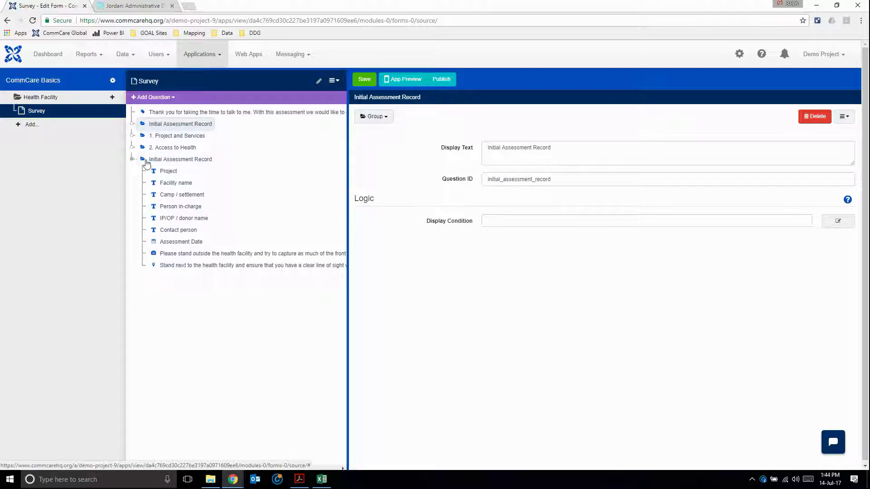
{"action": "left_click", "coordinate": [163, 160]}
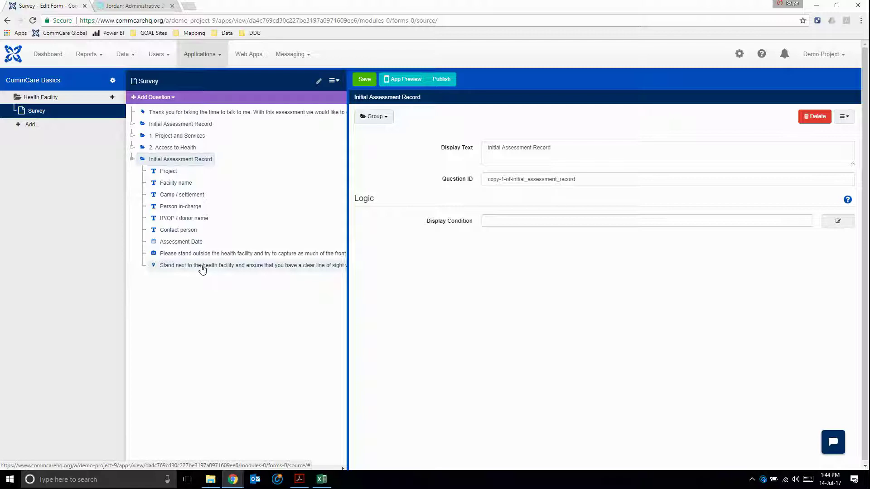
{"action": "left_click", "coordinate": [813, 117]}
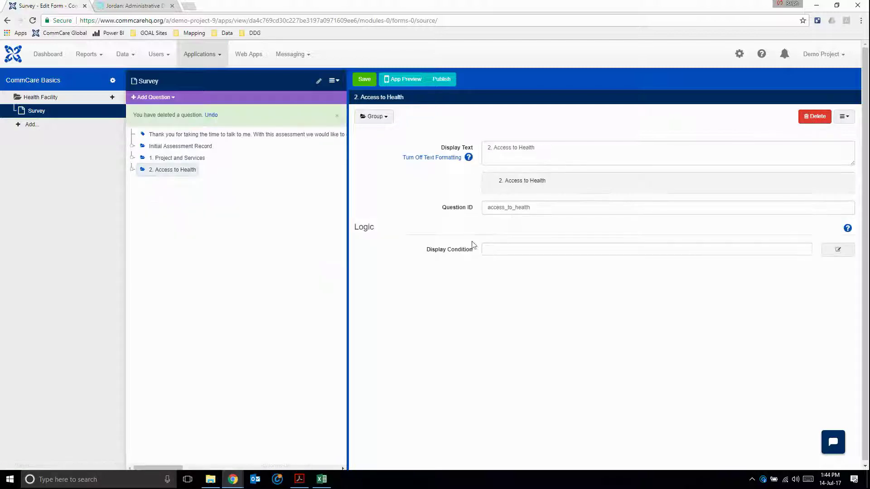
{"action": "key", "text": "alt+Tab"}
{"action": "key", "text": "alt+Tab"}
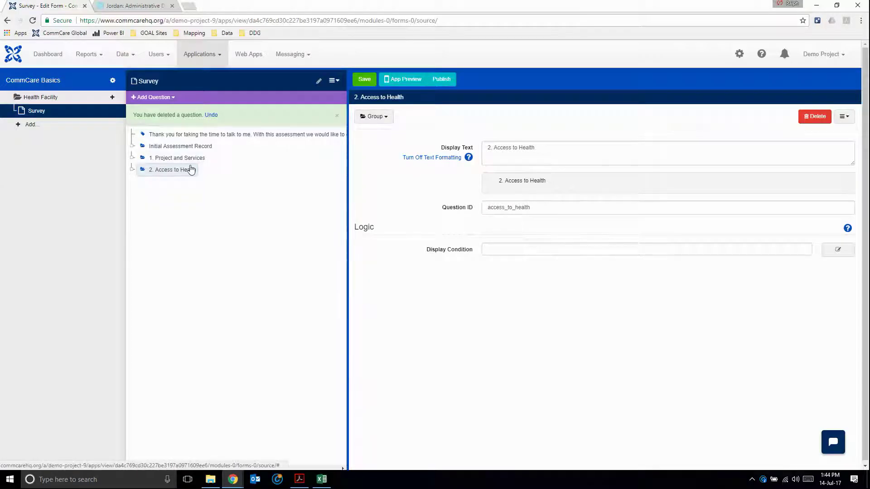
{"action": "left_click", "coordinate": [160, 136]}
{"action": "left_click", "coordinate": [153, 170], "text": "shift"}
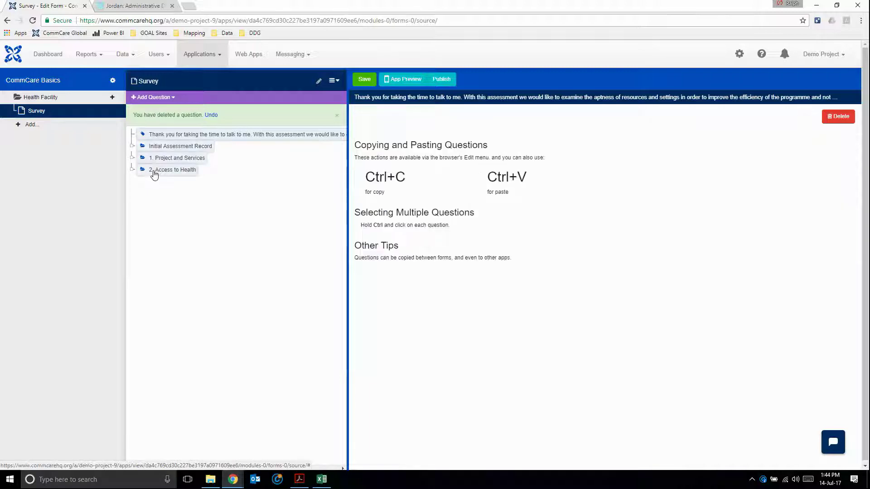
Step: Fill requiredAttr with null from Project down through Assessment Date
{"action": "key", "text": "alt+Tab"}
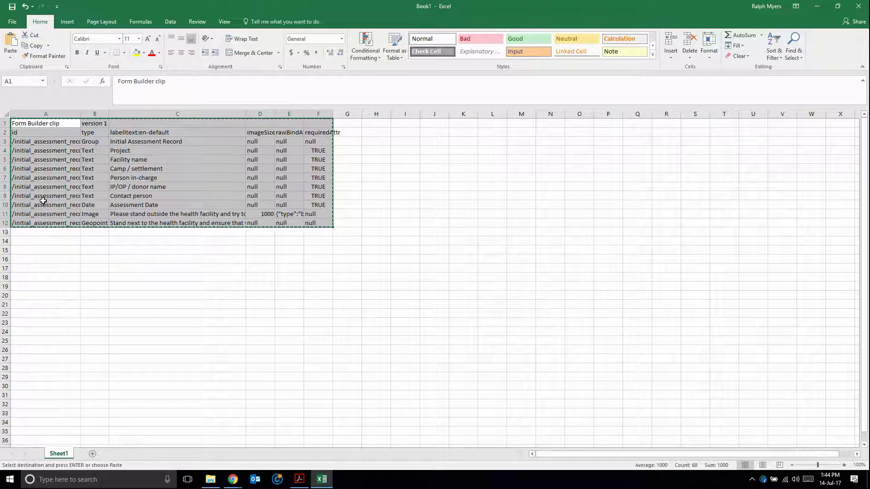
{"action": "left_click", "coordinate": [312, 141]}
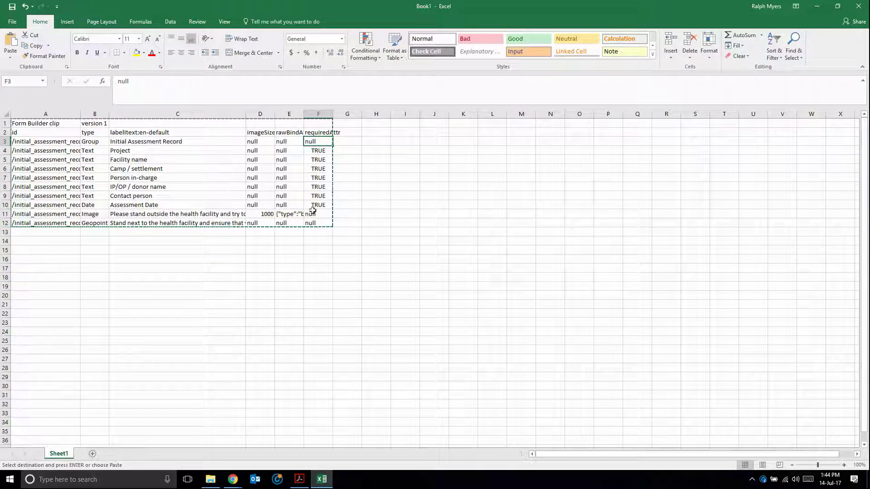
{"action": "key", "text": "alt+Tab"}
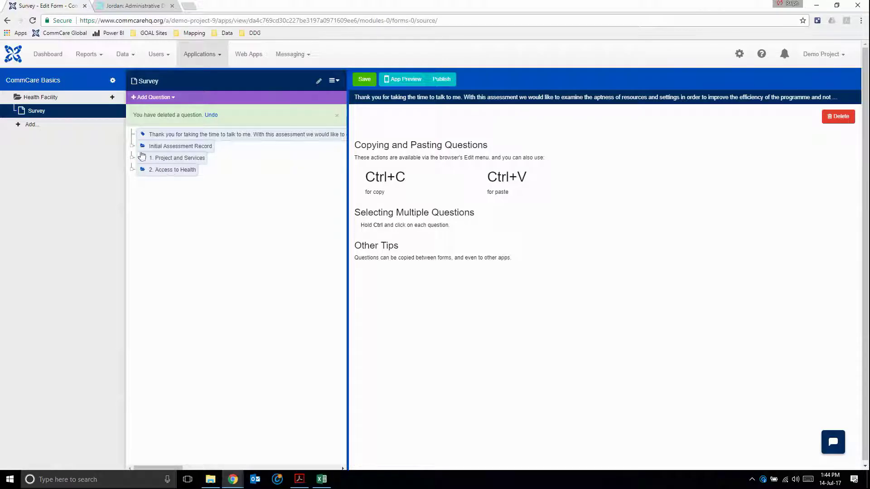
{"action": "left_click", "coordinate": [134, 148]}
{"action": "left_click", "coordinate": [167, 158]}
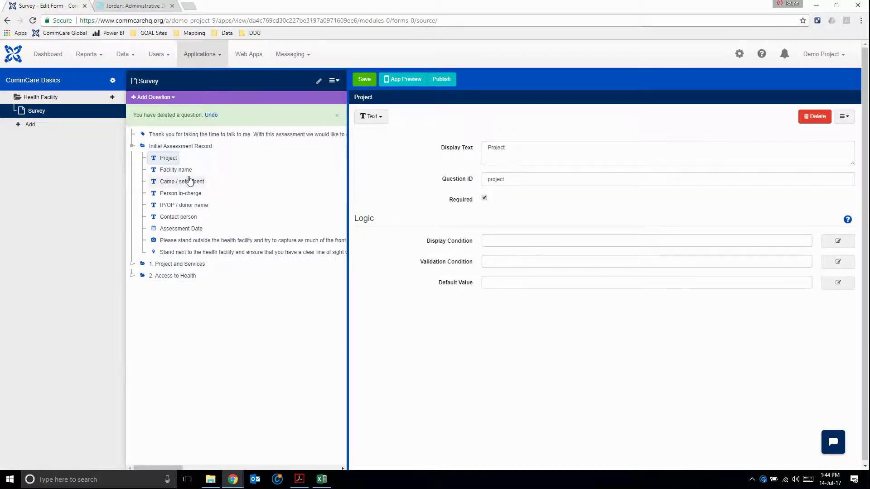
{"action": "key", "text": "alt+Tab"}
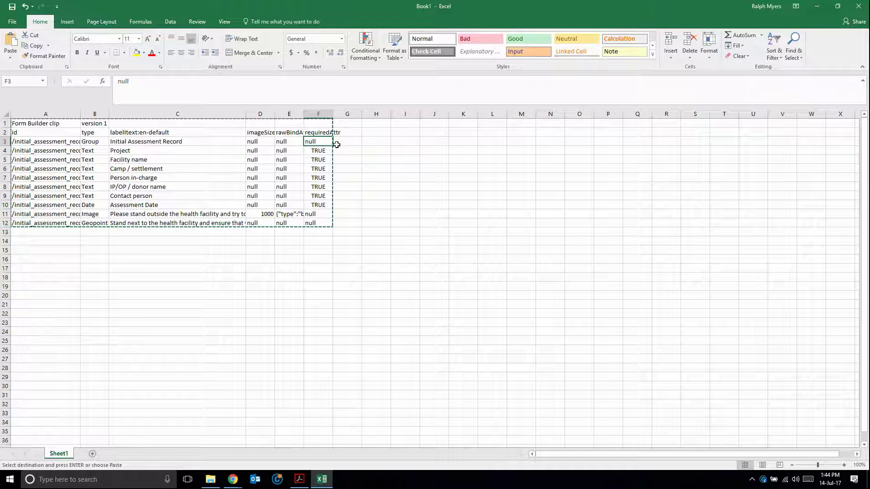
{"action": "left_click_drag", "start_coordinate": [332, 147], "coordinate": [331, 211]}
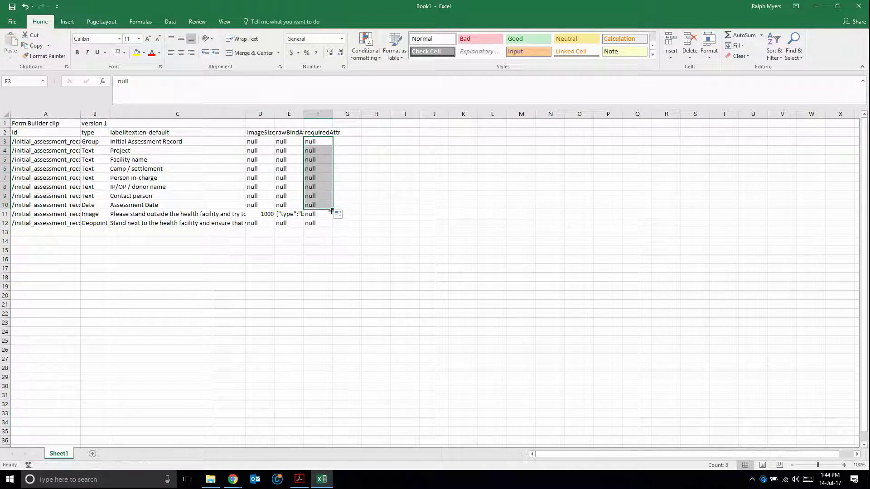
Step: Recopy the updated clip and paste it below the introductory message in the Survey form
{"action": "left_click", "coordinate": [36, 123]}
{"action": "key", "text": "ctrl+a"}
{"action": "key", "text": "ctrl+c"}
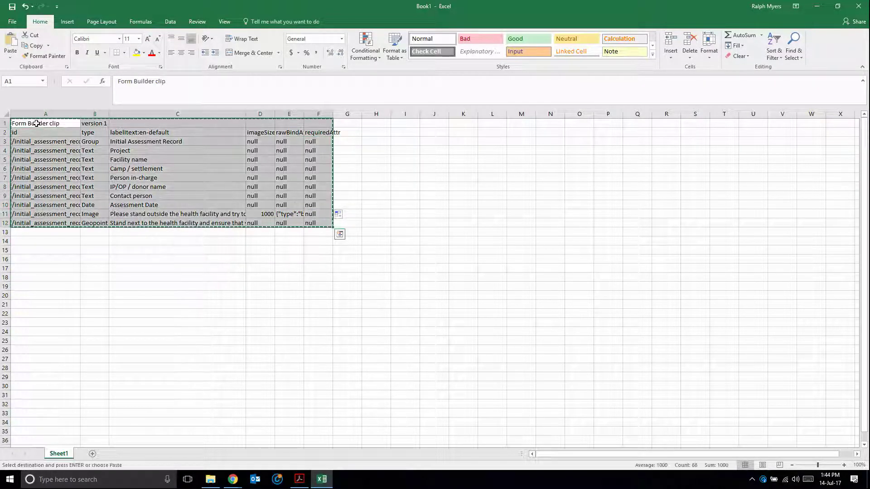
{"action": "key", "text": "alt+Tab"}
{"action": "left_click", "coordinate": [170, 148]}
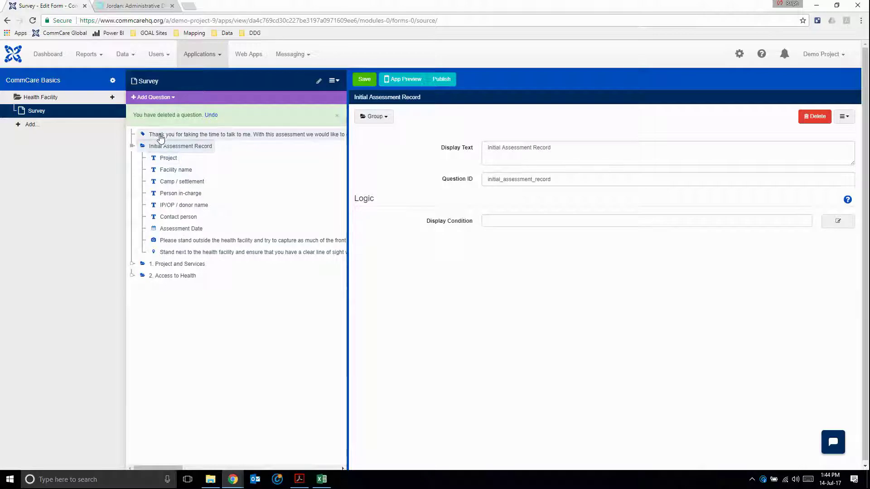
{"action": "left_click", "coordinate": [160, 135]}
{"action": "key", "text": "ctrl+v"}
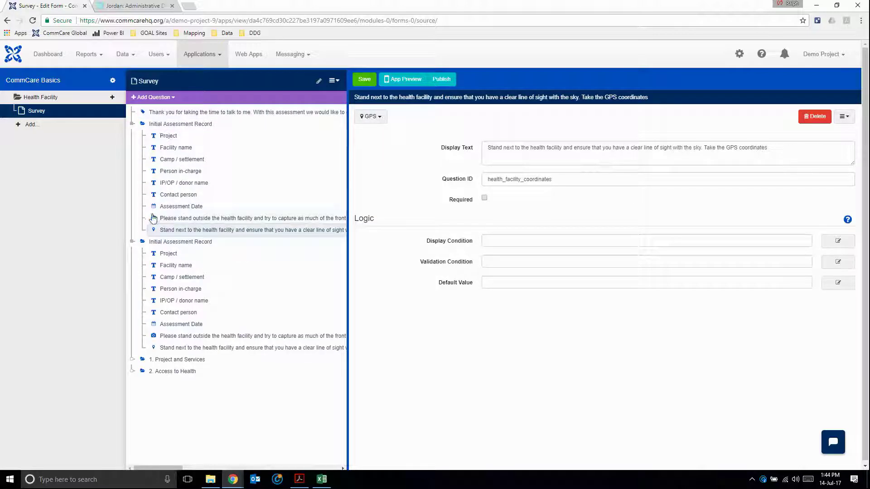
Step: Delete the extra Initial Assessment Record group so only one remains
{"action": "left_click", "coordinate": [162, 244]}
{"action": "left_click", "coordinate": [170, 125]}
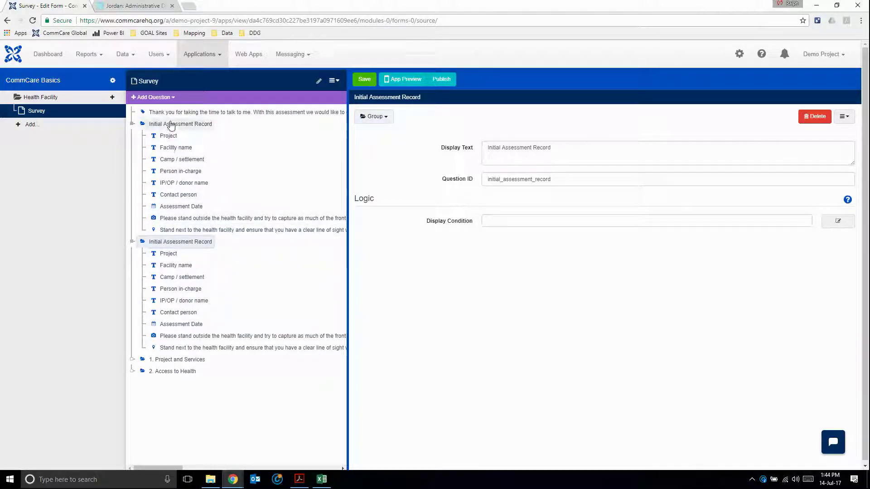
{"action": "left_click", "coordinate": [814, 117]}
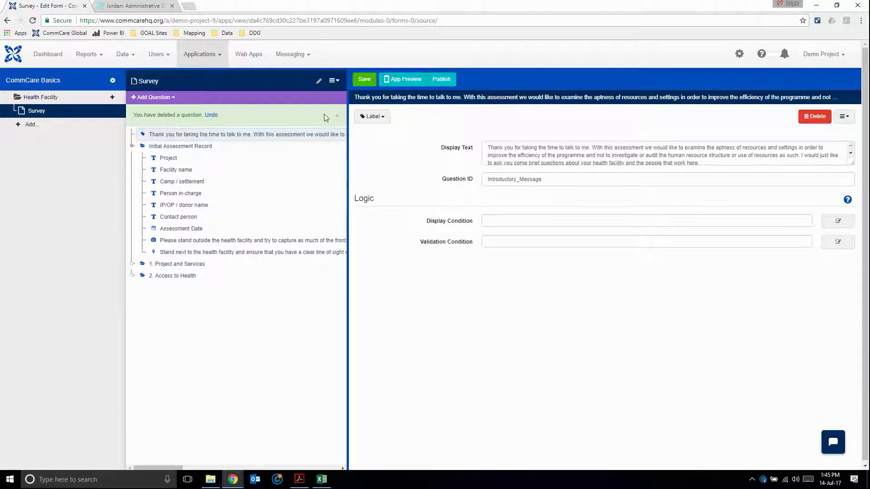
Step: Dismiss the deleted-question notice and switch to the 'Jordan: Administrative Division' tab
{"action": "left_click", "coordinate": [337, 116]}
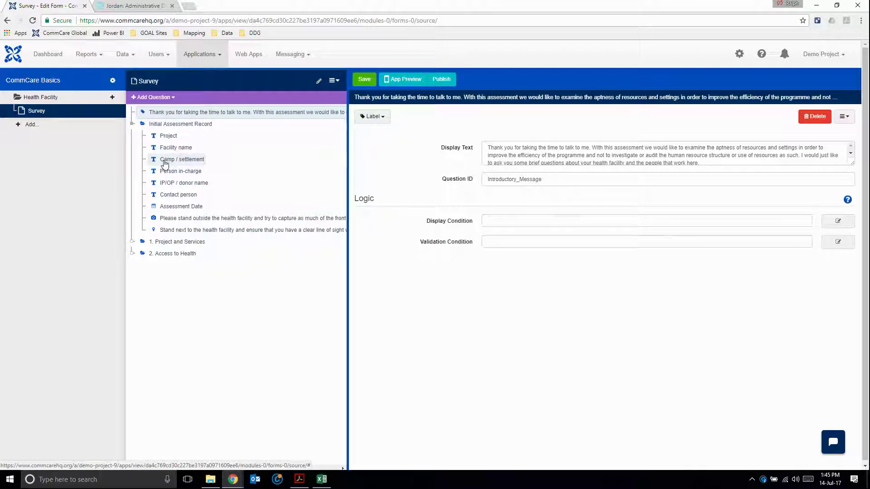
{"action": "key", "text": "alt+Tab"}
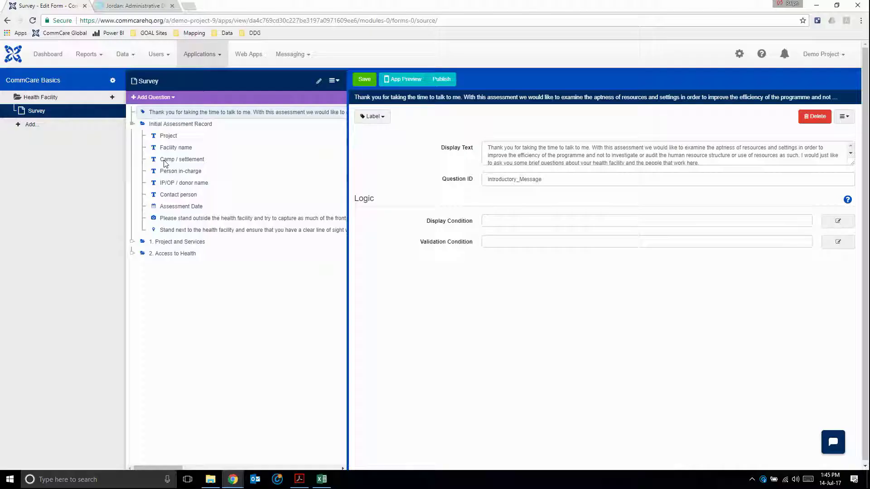
{"action": "left_click", "coordinate": [147, 6]}
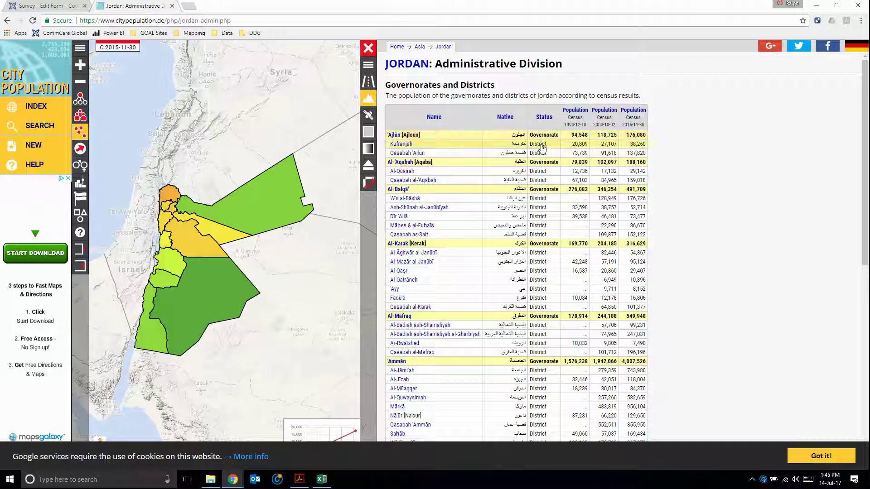
Step: Zoom the map to Al-Karak and toggle district population shading on, then off
{"action": "left_click", "coordinate": [431, 245]}
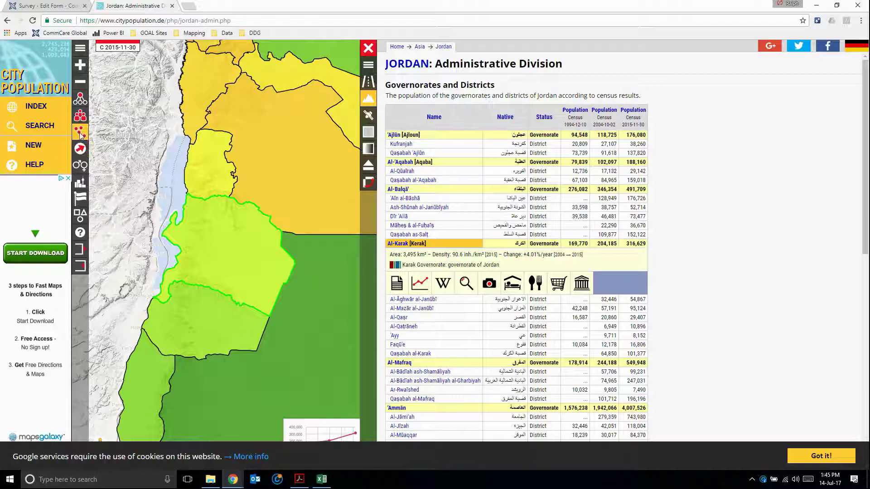
{"action": "left_click", "coordinate": [80, 100]}
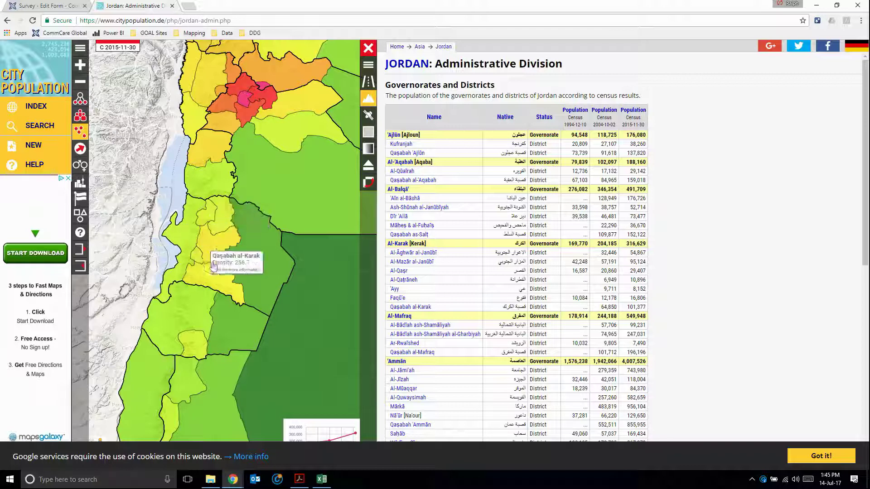
{"action": "left_click", "coordinate": [80, 101]}
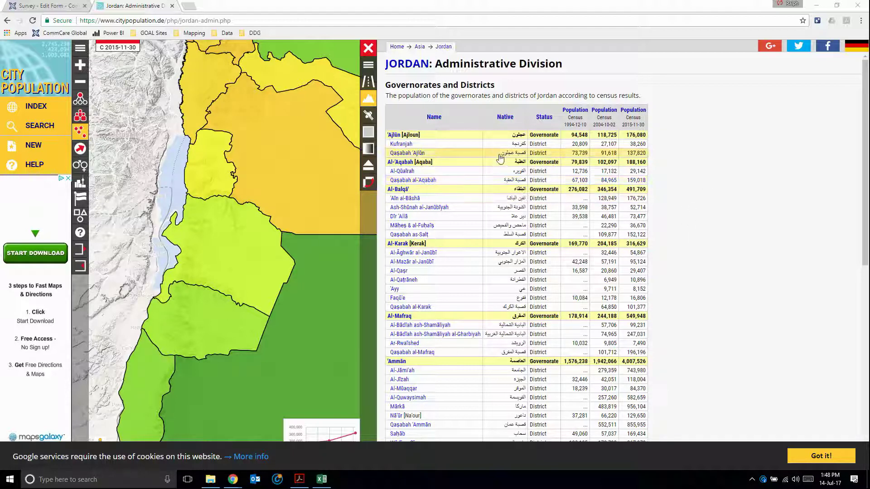
Step: Open the XML Code > Country Form Builders folder in File Explorer
{"action": "key", "text": "alt+Tab"}
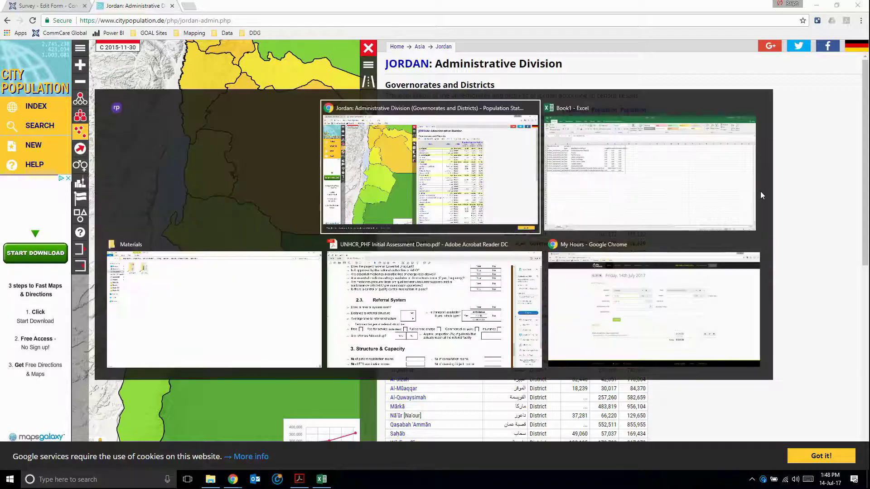
{"action": "key", "text": "alt+Tab"}
{"action": "key", "text": "alt+Tab"}
{"action": "key", "text": "alt+Tab"}
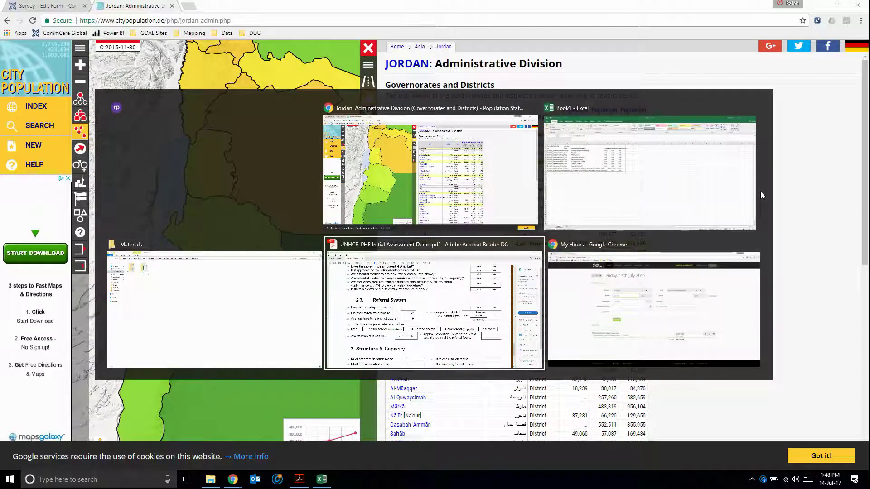
{"action": "key", "text": "alt+Tab"}
{"action": "key", "text": "alt+Tab"}
{"action": "key", "text": "alt+Tab"}
{"action": "key", "text": "alt+Tab"}
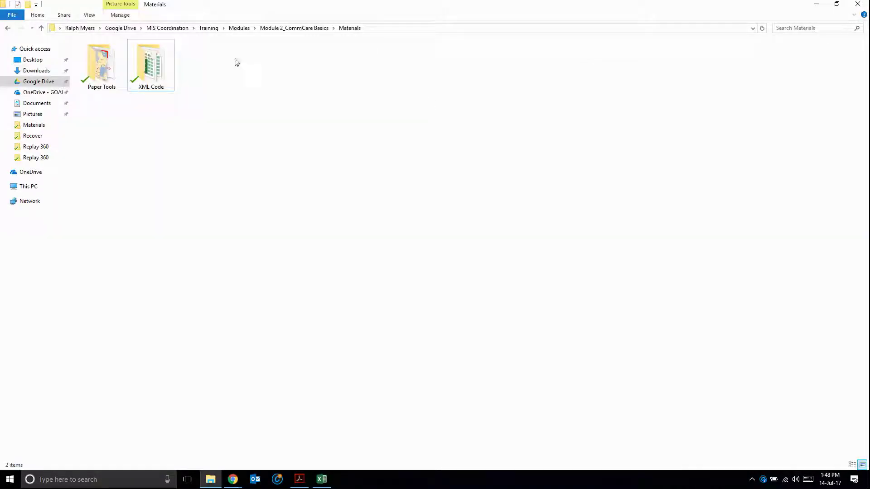
{"action": "double_click", "coordinate": [151, 74]}
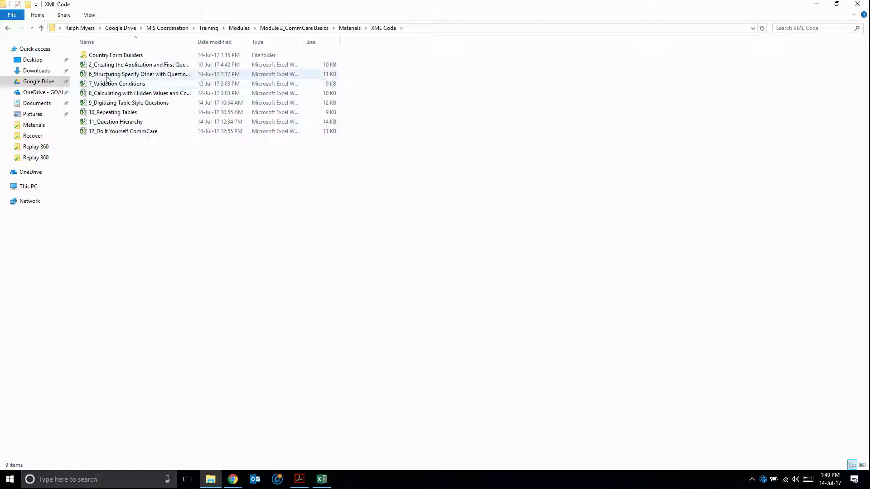
{"action": "mouse_move", "coordinate": [115, 56]}
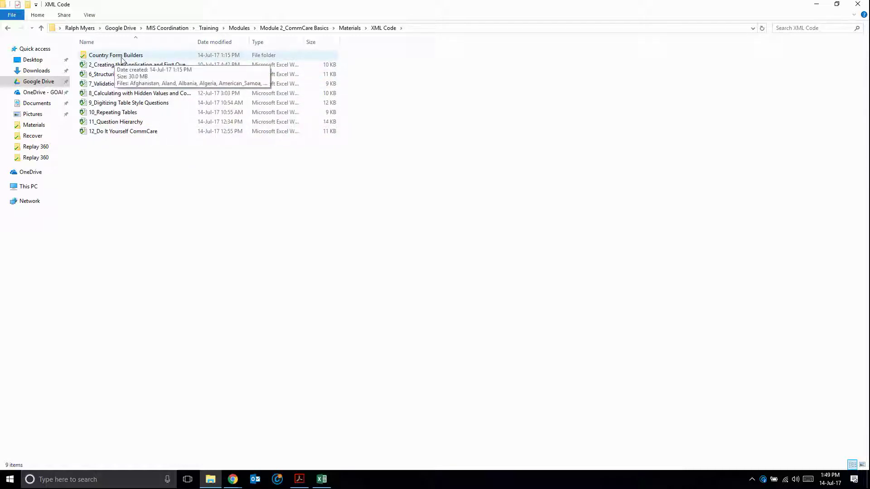
{"action": "double_click", "coordinate": [139, 59]}
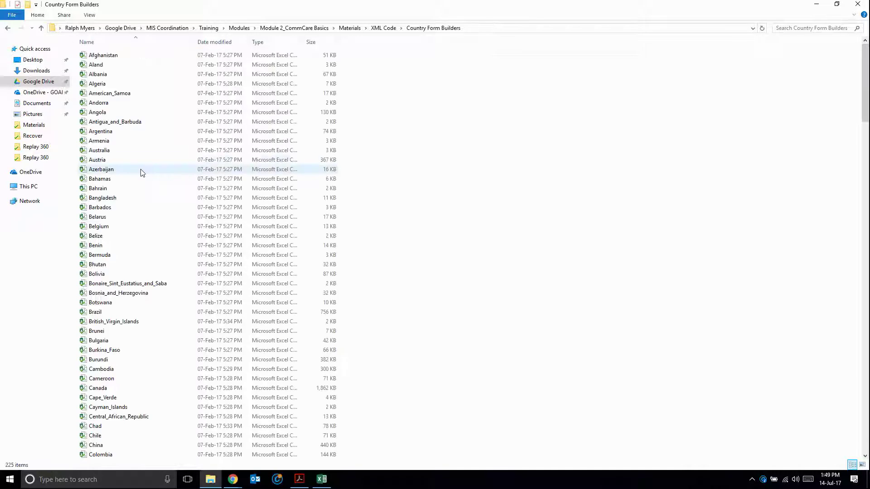
{"action": "scroll", "coordinate": [134, 236], "scroll_direction": "down", "scroll_amount": 1}
{"action": "scroll", "coordinate": [134, 236], "scroll_direction": "down", "scroll_amount": 2}
{"action": "scroll", "coordinate": [134, 236], "scroll_direction": "down", "scroll_amount": 9}
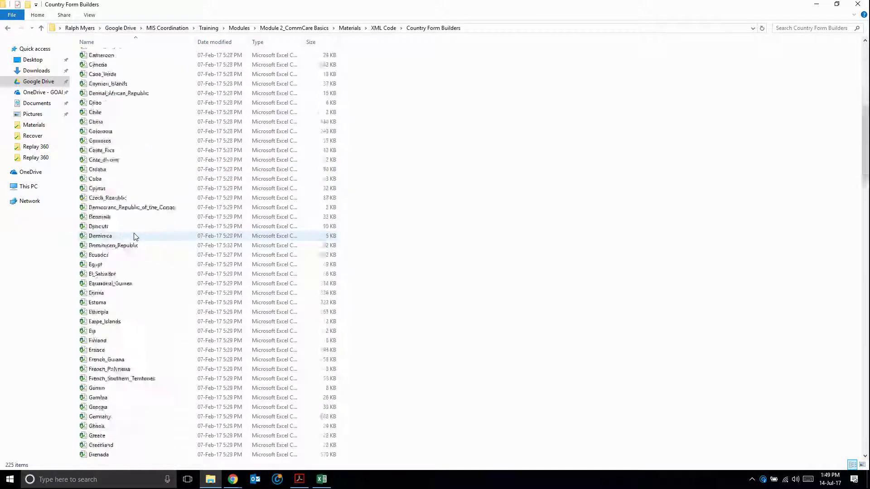
{"action": "scroll", "coordinate": [134, 235], "scroll_direction": "down", "scroll_amount": 6}
{"action": "scroll", "coordinate": [134, 236], "scroll_direction": "down", "scroll_amount": 1}
{"action": "scroll", "coordinate": [134, 236], "scroll_direction": "down", "scroll_amount": 1}
{"action": "scroll", "coordinate": [134, 236], "scroll_direction": "down", "scroll_amount": 3}
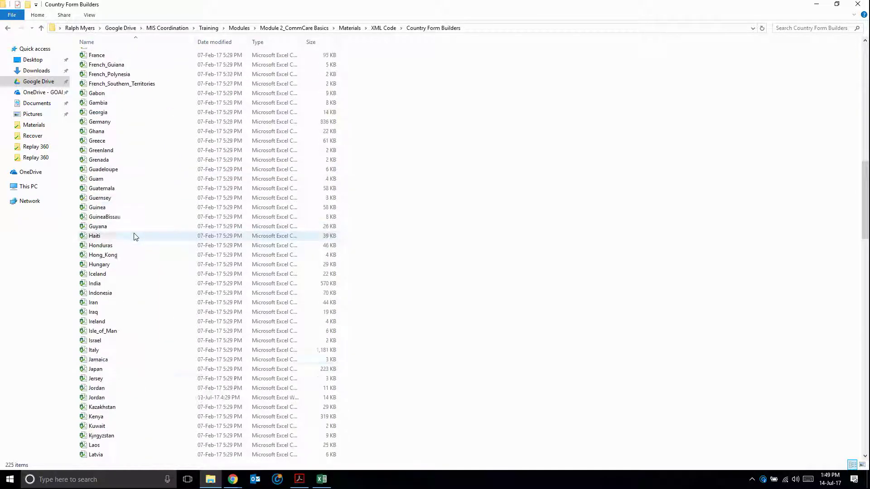
Step: Delete the newer 13-Jul-17 duplicate Jordan file and select the original
{"action": "left_click", "coordinate": [99, 399]}
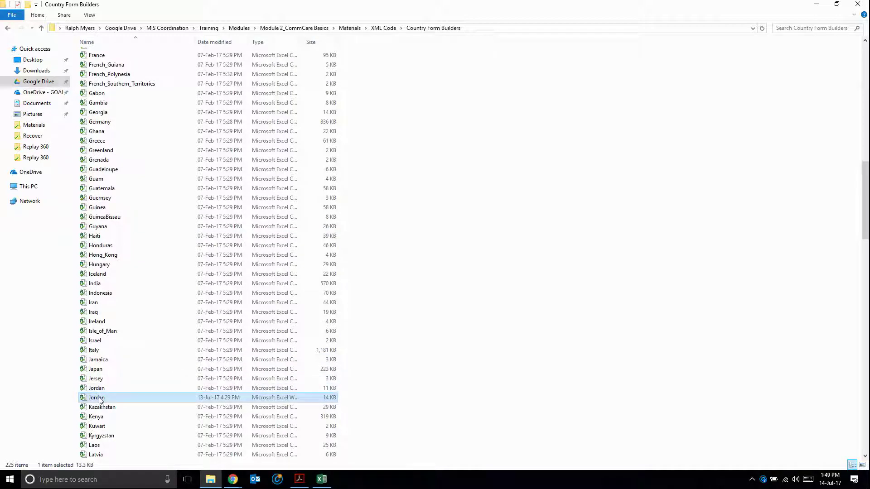
{"action": "key", "text": "Delete"}
{"action": "left_click", "coordinate": [110, 390]}
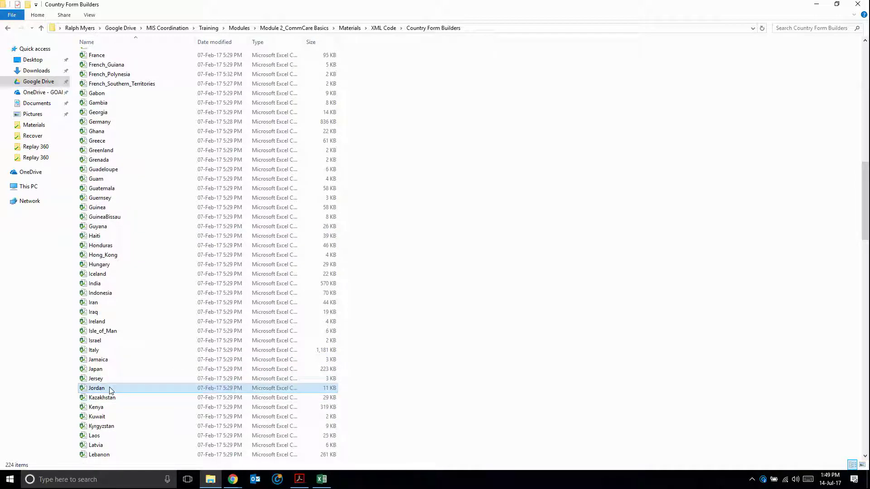
Step: Open the Jordan workbook, permanently dismiss the data-loss warning, and review rows 1–17 across A–I
{"action": "double_click", "coordinate": [102, 389]}
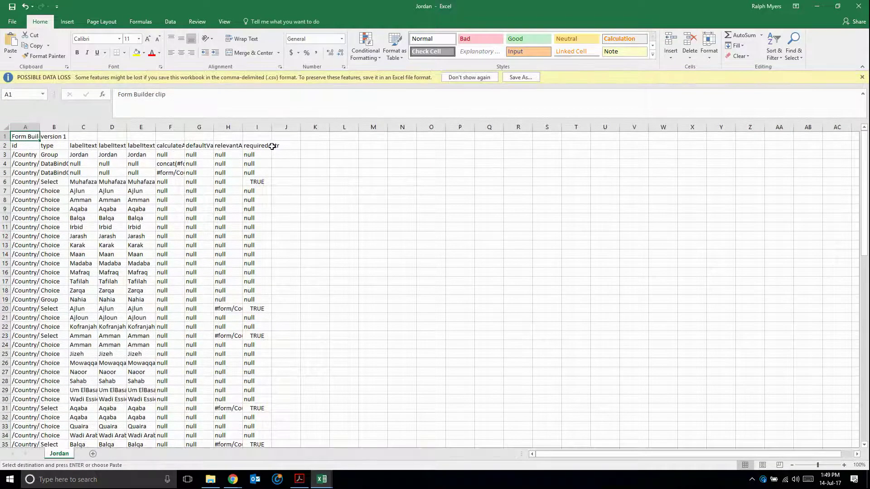
{"action": "left_click", "coordinate": [490, 80]}
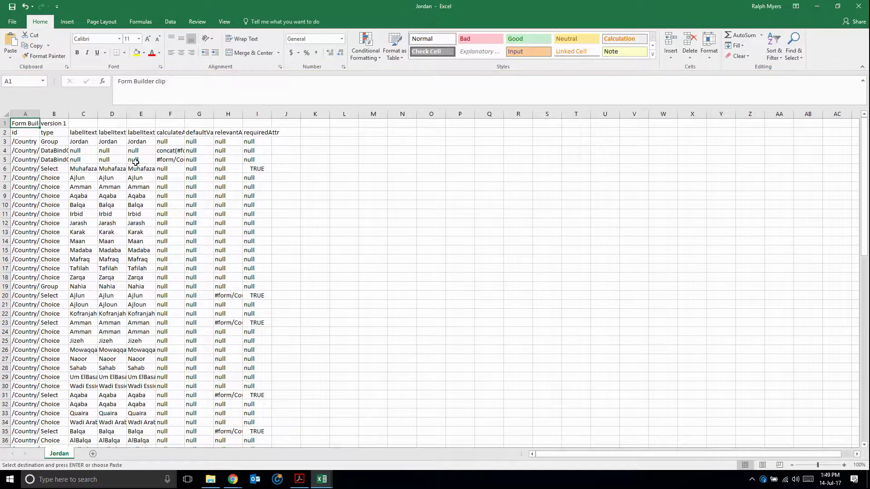
{"action": "left_click_drag", "start_coordinate": [25, 124], "coordinate": [251, 271]}
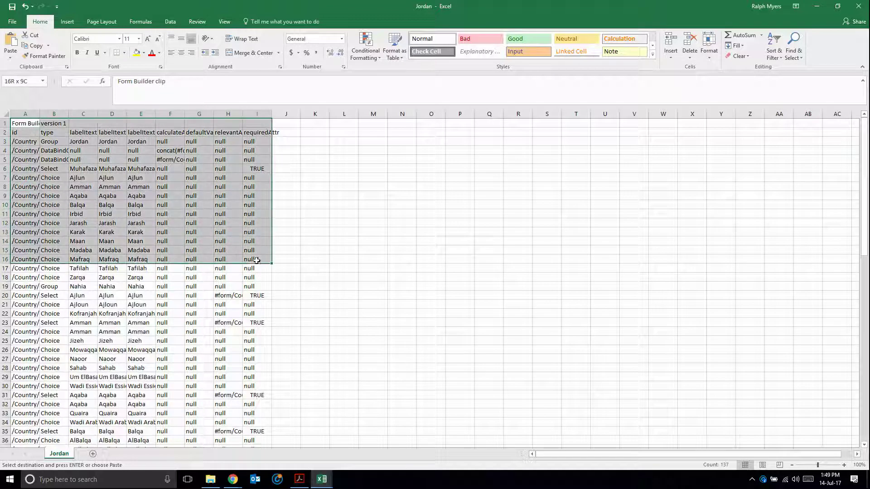
{"action": "scroll", "coordinate": [100, 275], "scroll_direction": "down", "scroll_amount": 1}
{"action": "scroll", "coordinate": [99, 275], "scroll_direction": "down", "scroll_amount": 3}
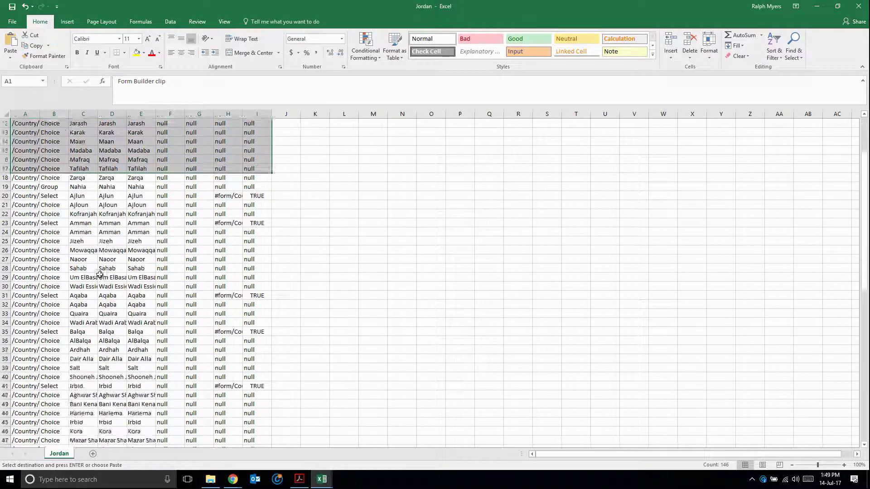
{"action": "scroll", "coordinate": [100, 274], "scroll_direction": "down", "scroll_amount": 5}
{"action": "scroll", "coordinate": [100, 275], "scroll_direction": "up", "scroll_amount": 9}
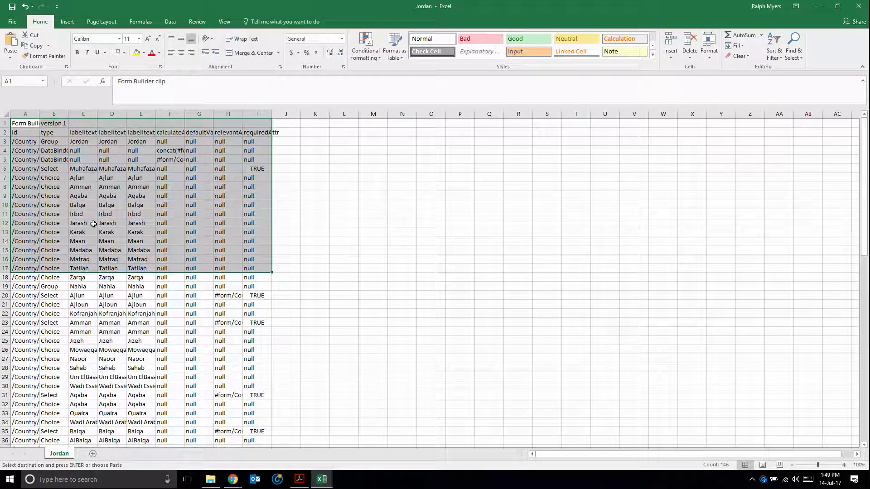
{"action": "scroll", "coordinate": [93, 224], "scroll_direction": "down", "scroll_amount": 2}
{"action": "scroll", "coordinate": [93, 224], "scroll_direction": "up", "scroll_amount": 2}
{"action": "scroll", "coordinate": [93, 224], "scroll_direction": "down", "scroll_amount": 10}
{"action": "scroll", "coordinate": [94, 224], "scroll_direction": "down", "scroll_amount": 5}
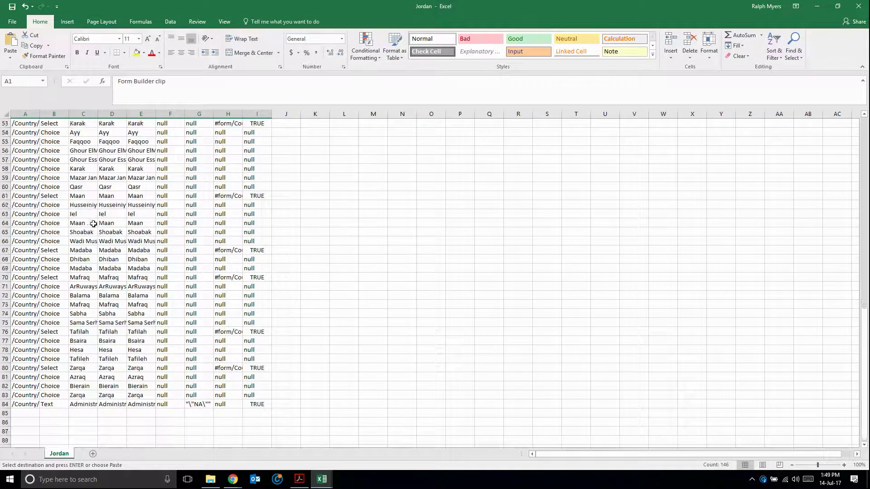
{"action": "scroll", "coordinate": [93, 223], "scroll_direction": "down", "scroll_amount": 5}
{"action": "scroll", "coordinate": [94, 224], "scroll_direction": "up", "scroll_amount": 20}
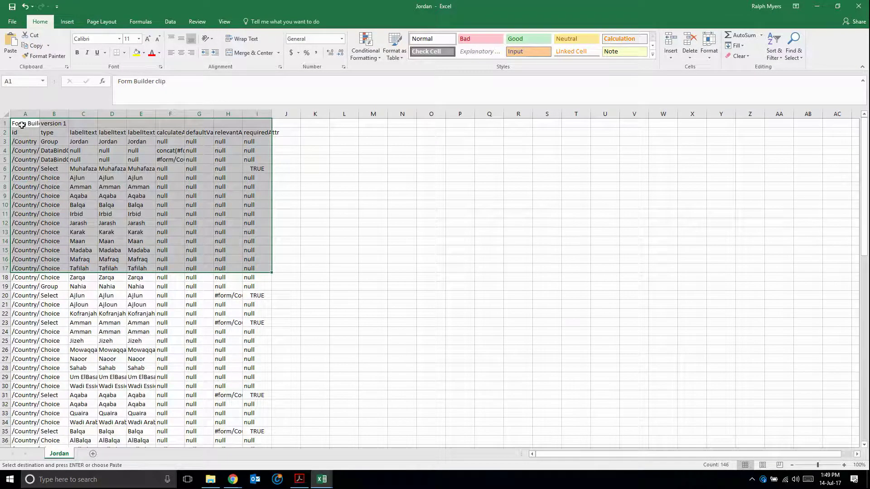
{"action": "key", "text": "alt+Tab"}
{"action": "key", "text": "alt+Tab"}
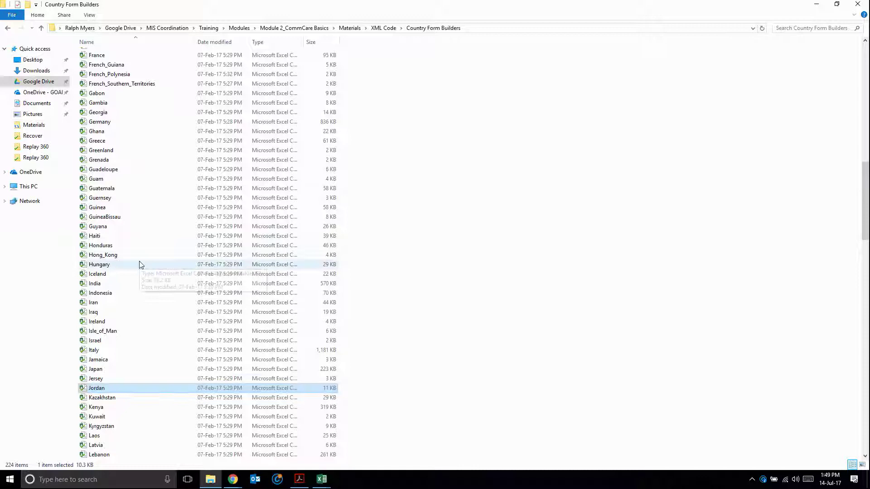
{"action": "scroll", "coordinate": [112, 190], "scroll_direction": "up", "scroll_amount": 8}
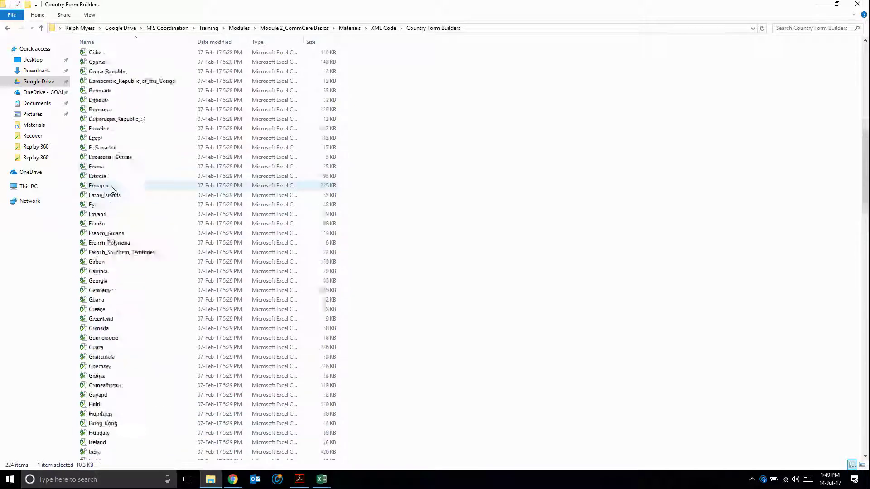
{"action": "scroll", "coordinate": [112, 190], "scroll_direction": "up", "scroll_amount": 6}
{"action": "scroll", "coordinate": [112, 189], "scroll_direction": "up", "scroll_amount": 8}
{"action": "scroll", "coordinate": [113, 190], "scroll_direction": "up", "scroll_amount": 3}
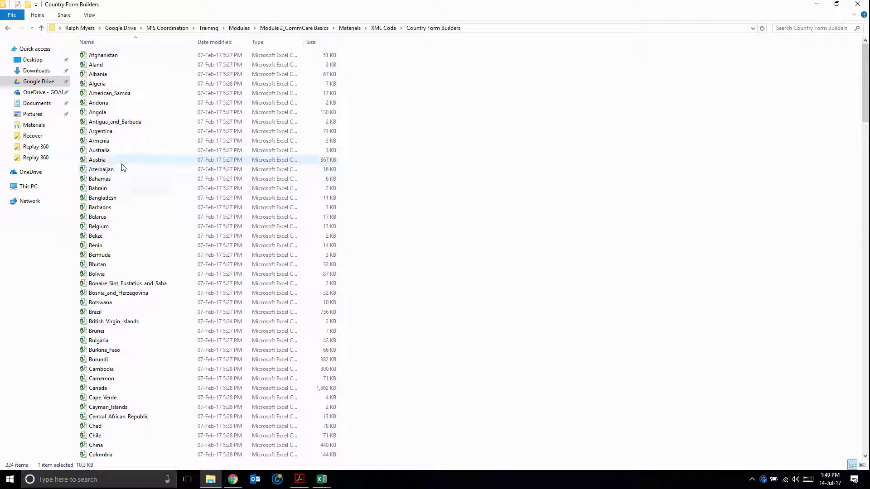
{"action": "scroll", "coordinate": [113, 178], "scroll_direction": "down", "scroll_amount": 3}
{"action": "scroll", "coordinate": [112, 179], "scroll_direction": "down", "scroll_amount": 6}
{"action": "scroll", "coordinate": [111, 174], "scroll_direction": "down", "scroll_amount": 9}
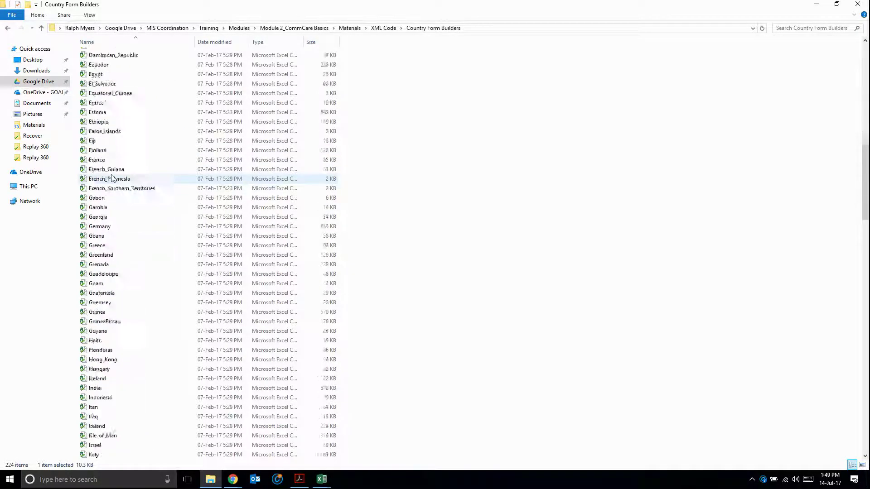
{"action": "scroll", "coordinate": [111, 175], "scroll_direction": "down", "scroll_amount": 2}
{"action": "scroll", "coordinate": [111, 174], "scroll_direction": "down", "scroll_amount": 4}
{"action": "scroll", "coordinate": [111, 175], "scroll_direction": "down", "scroll_amount": 3}
{"action": "scroll", "coordinate": [111, 175], "scroll_direction": "down", "scroll_amount": 3}
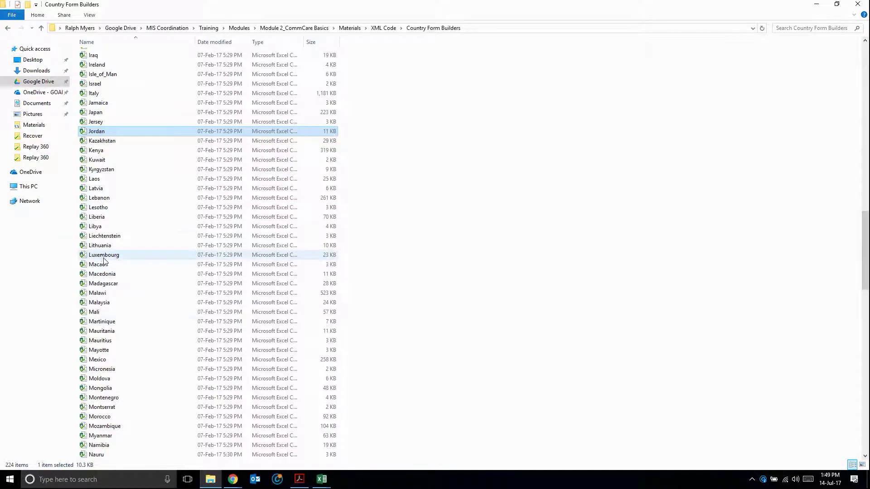
{"action": "scroll", "coordinate": [127, 305], "scroll_direction": "down", "scroll_amount": 8}
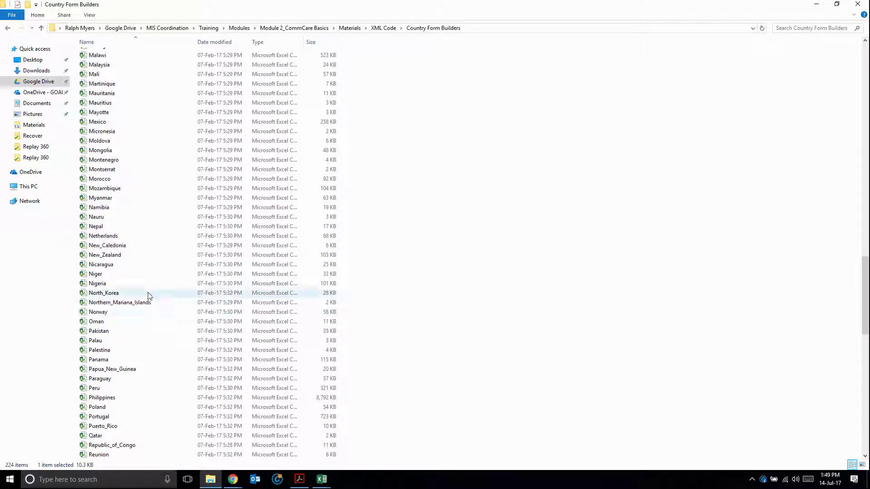
{"action": "key", "text": "alt+Tab"}
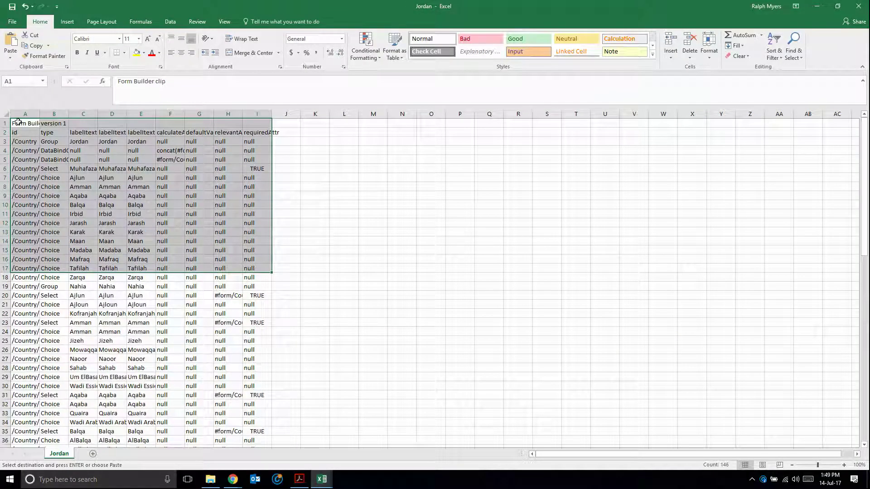
Step: Copy the Jordan sheet's A1:I84 clip block and switch to Chrome
{"action": "left_click", "coordinate": [19, 121]}
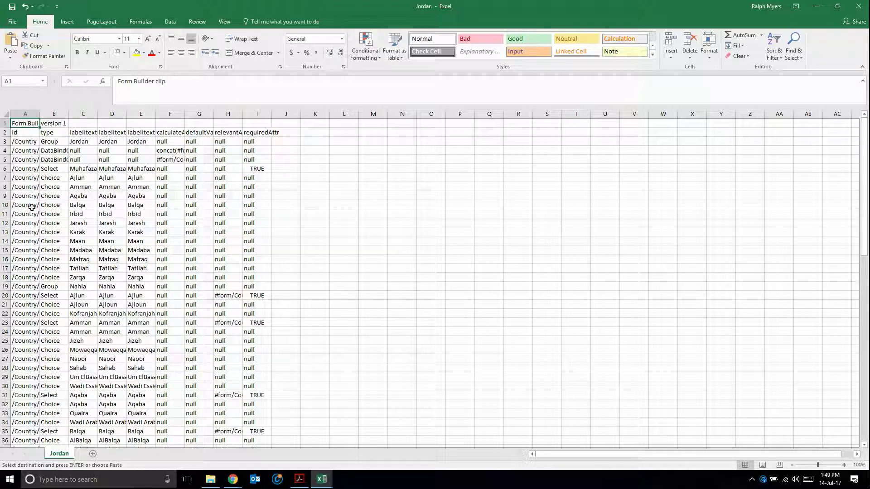
{"action": "key", "text": "ctrl+shift+End"}
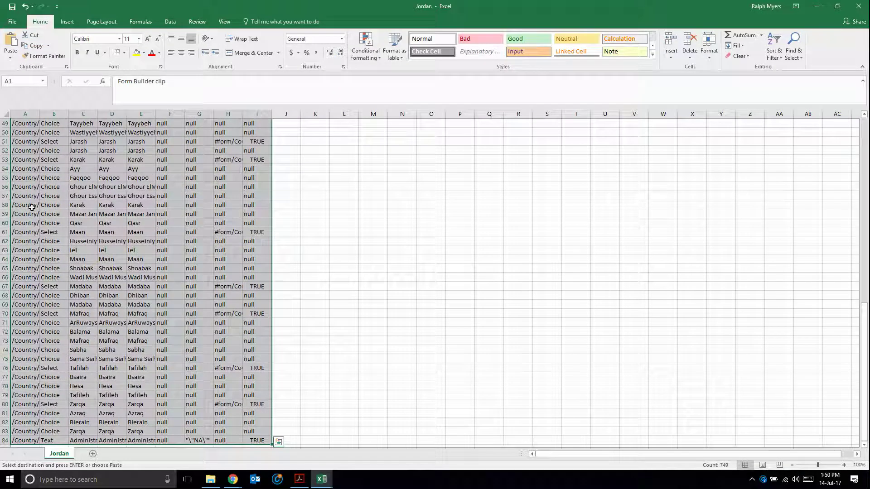
{"action": "key", "text": "ctrl+c"}
{"action": "key", "text": "alt+Tab"}
{"action": "key", "text": "alt+Tab"}
{"action": "key", "text": "alt+Tab"}
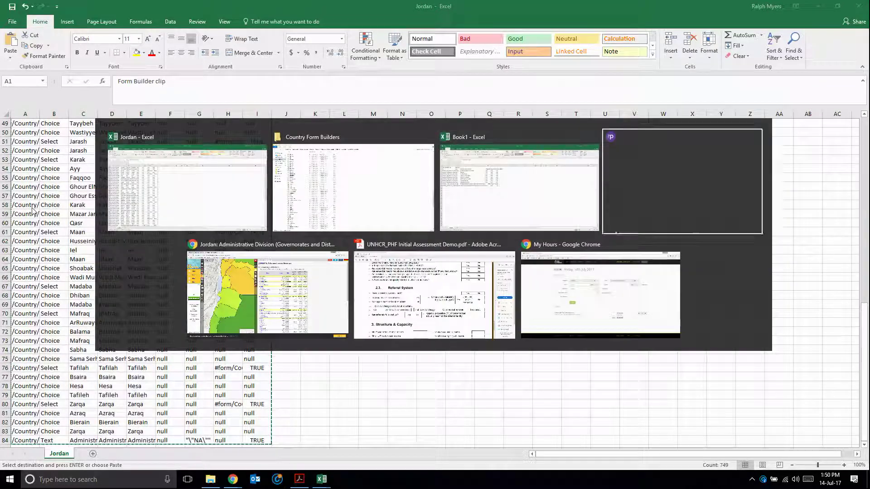
{"action": "key", "text": "alt+Tab"}
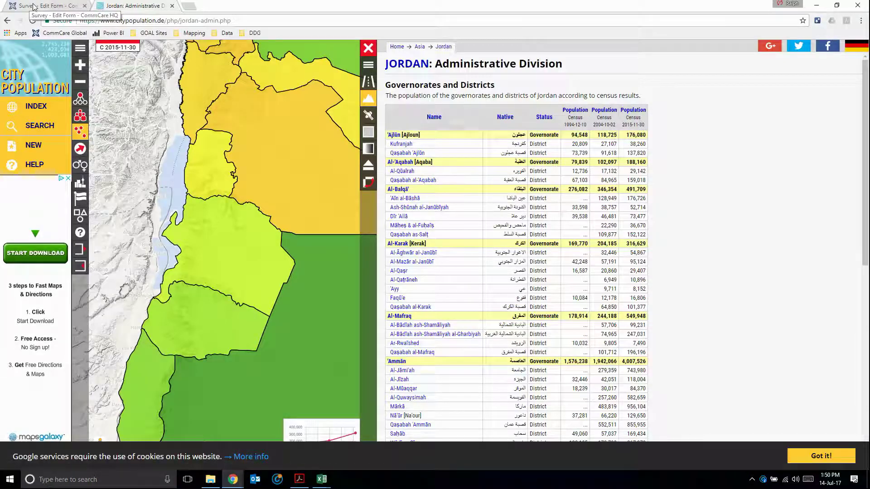
Step: Return to the Survey form and select the thank-you message as the paste point
{"action": "left_click", "coordinate": [46, 6]}
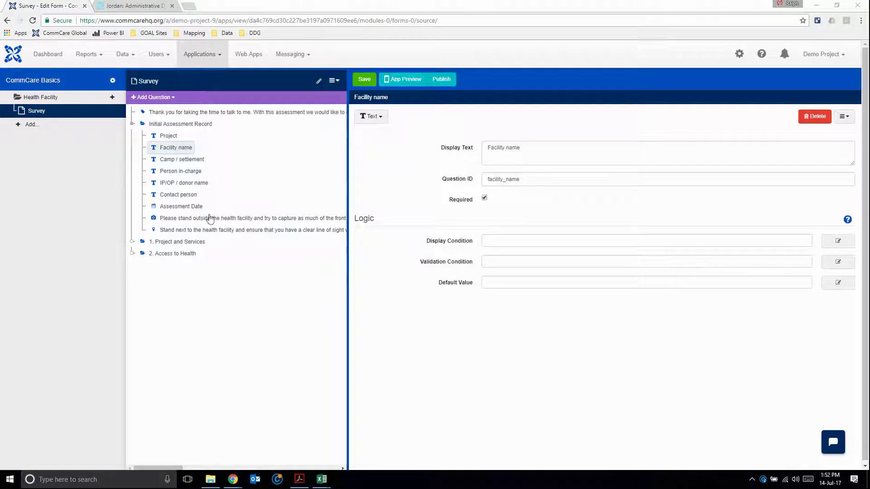
{"action": "left_click", "coordinate": [169, 114]}
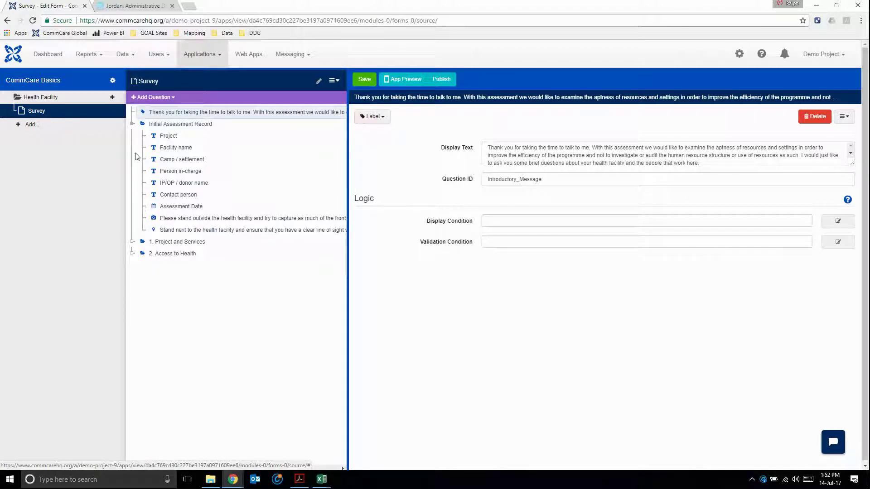
{"action": "left_click", "coordinate": [156, 126]}
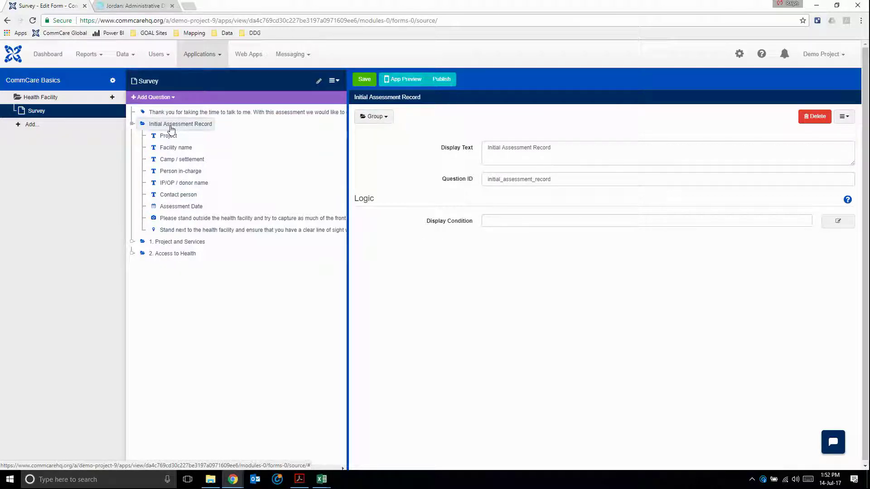
{"action": "left_click", "coordinate": [162, 113]}
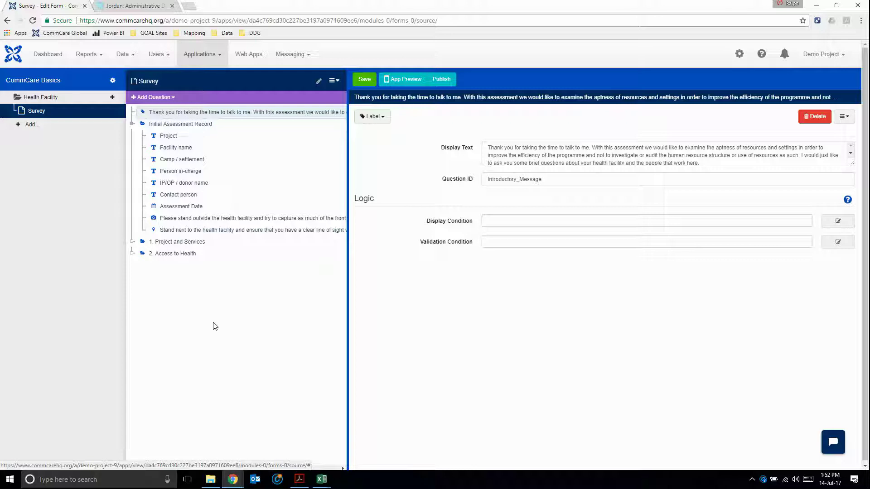
Step: Paste the Jordan question group after the thank-you message and dismiss the discarded-languages warning
{"action": "key", "text": "ctrl+v"}
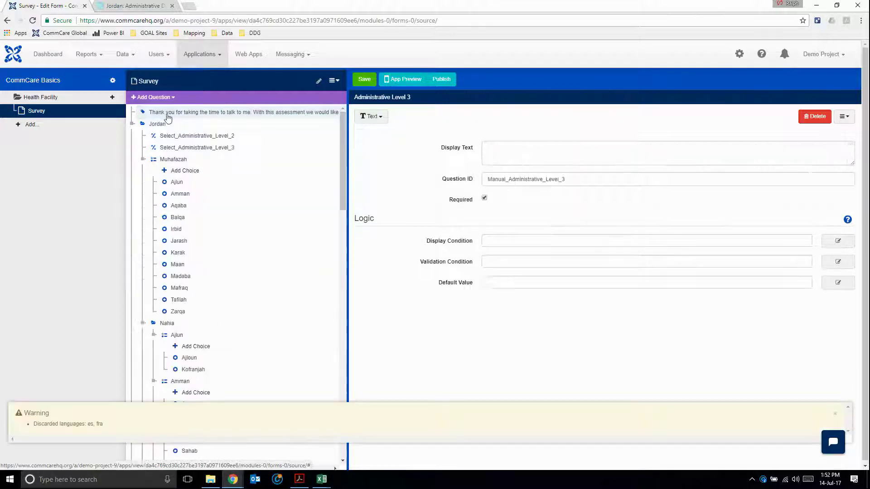
{"action": "left_click", "coordinate": [836, 416]}
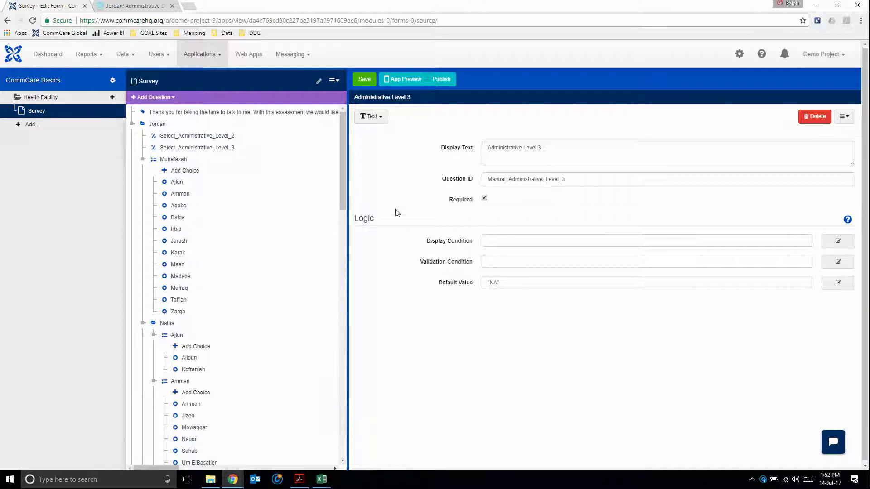
{"action": "left_click", "coordinate": [158, 125]}
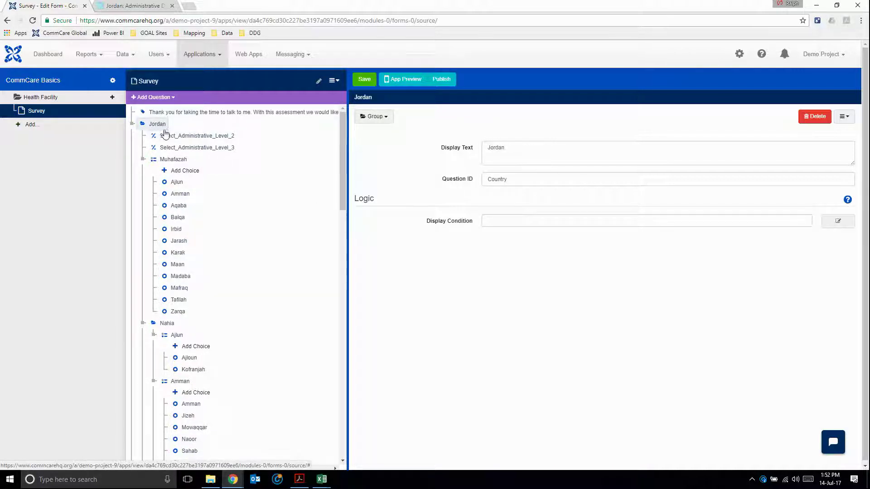
{"action": "left_click", "coordinate": [183, 140]}
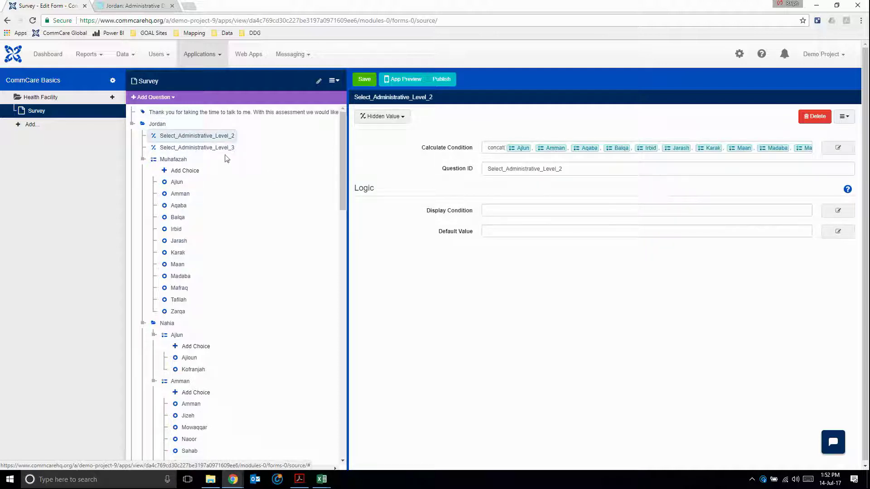
{"action": "left_click", "coordinate": [194, 147]}
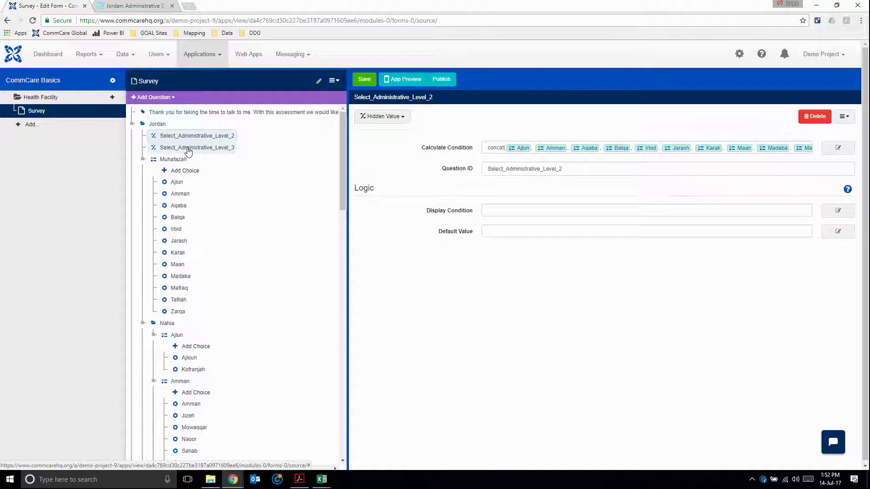
{"action": "scroll", "coordinate": [221, 337], "scroll_direction": "down", "scroll_amount": 1}
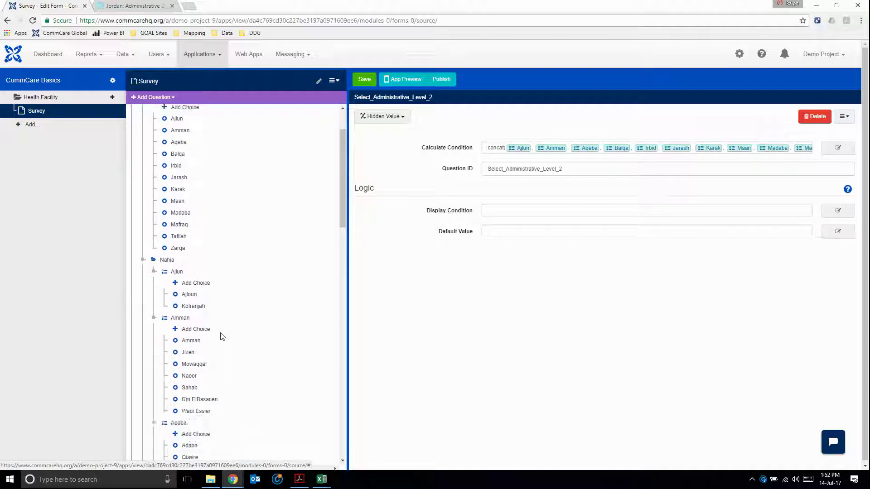
{"action": "scroll", "coordinate": [220, 337], "scroll_direction": "down", "scroll_amount": 1}
{"action": "scroll", "coordinate": [220, 337], "scroll_direction": "down", "scroll_amount": 1}
{"action": "scroll", "coordinate": [220, 336], "scroll_direction": "down", "scroll_amount": 2}
{"action": "scroll", "coordinate": [220, 337], "scroll_direction": "down", "scroll_amount": 2}
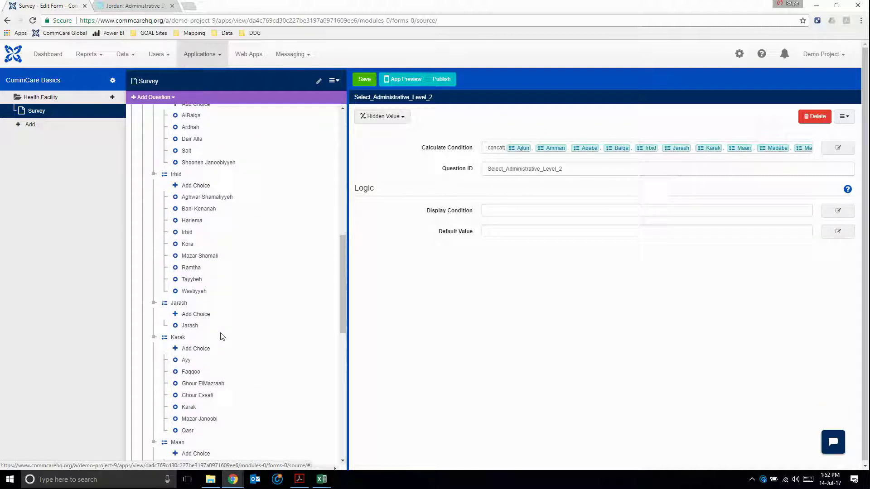
{"action": "scroll", "coordinate": [221, 337], "scroll_direction": "down", "scroll_amount": 2}
{"action": "scroll", "coordinate": [220, 336], "scroll_direction": "down", "scroll_amount": 2}
{"action": "scroll", "coordinate": [220, 337], "scroll_direction": "down", "scroll_amount": 2}
{"action": "scroll", "coordinate": [221, 336], "scroll_direction": "down", "scroll_amount": 1}
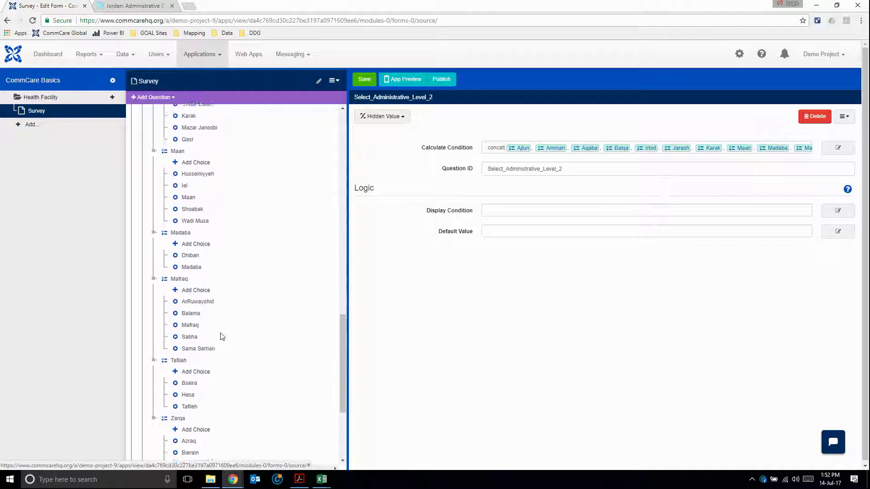
{"action": "scroll", "coordinate": [220, 334], "scroll_direction": "down", "scroll_amount": 1}
{"action": "scroll", "coordinate": [243, 379], "scroll_direction": "up", "scroll_amount": 2}
{"action": "scroll", "coordinate": [245, 379], "scroll_direction": "up", "scroll_amount": 5}
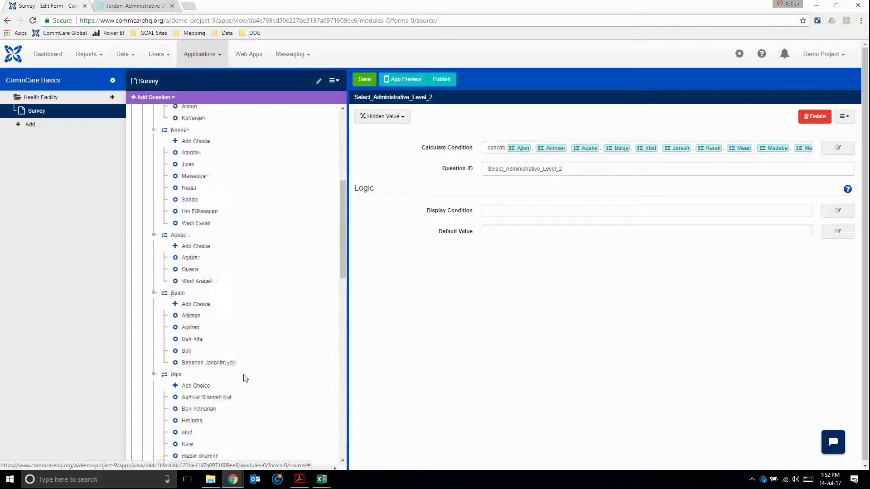
{"action": "scroll", "coordinate": [246, 353], "scroll_direction": "up", "scroll_amount": 5}
{"action": "scroll", "coordinate": [246, 384], "scroll_direction": "down", "scroll_amount": 2}
{"action": "scroll", "coordinate": [246, 383], "scroll_direction": "down", "scroll_amount": 3}
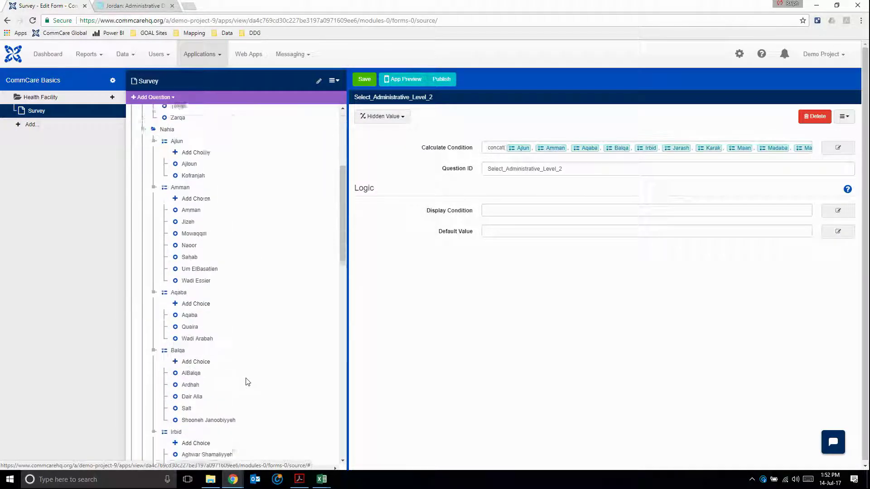
{"action": "scroll", "coordinate": [247, 383], "scroll_direction": "down", "scroll_amount": 1}
{"action": "scroll", "coordinate": [251, 423], "scroll_direction": "up", "scroll_amount": 6}
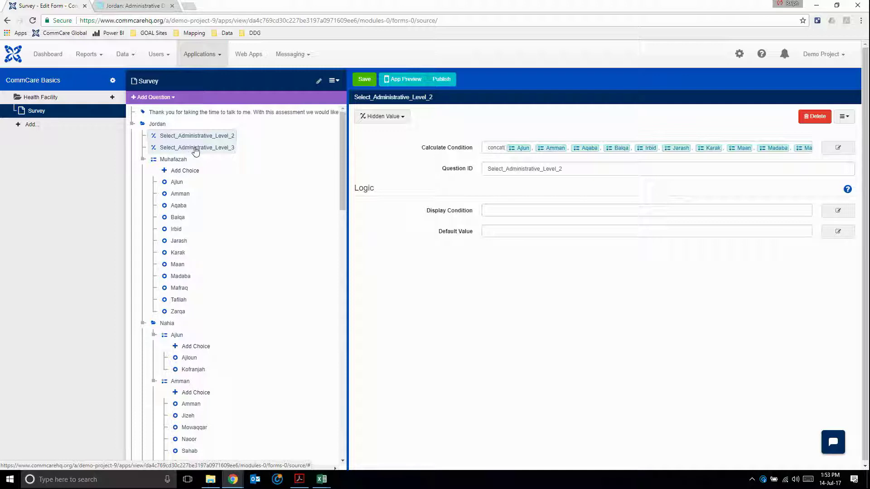
{"action": "left_click", "coordinate": [186, 151]}
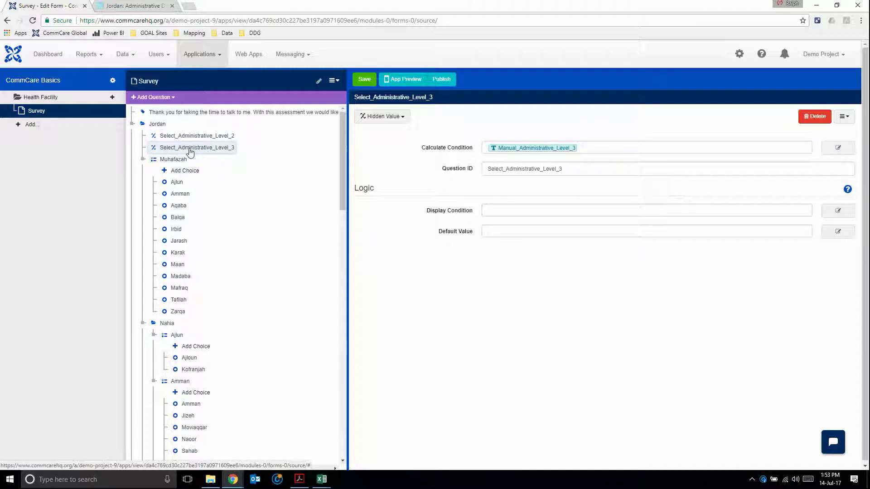
{"action": "left_click", "coordinate": [175, 161]}
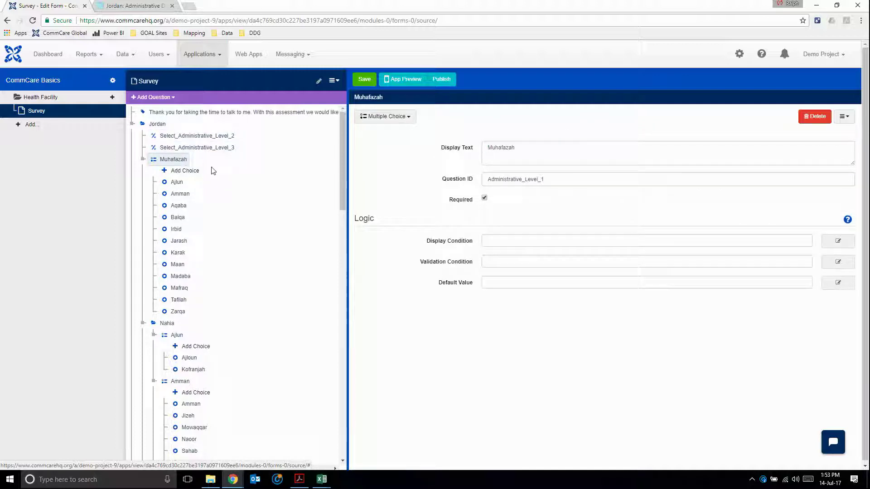
{"action": "left_click", "coordinate": [175, 183]}
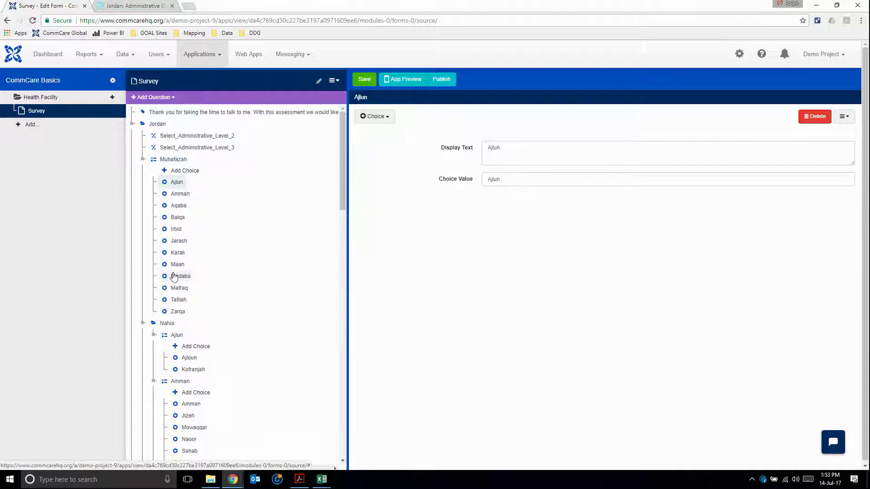
{"action": "left_click", "coordinate": [164, 162]}
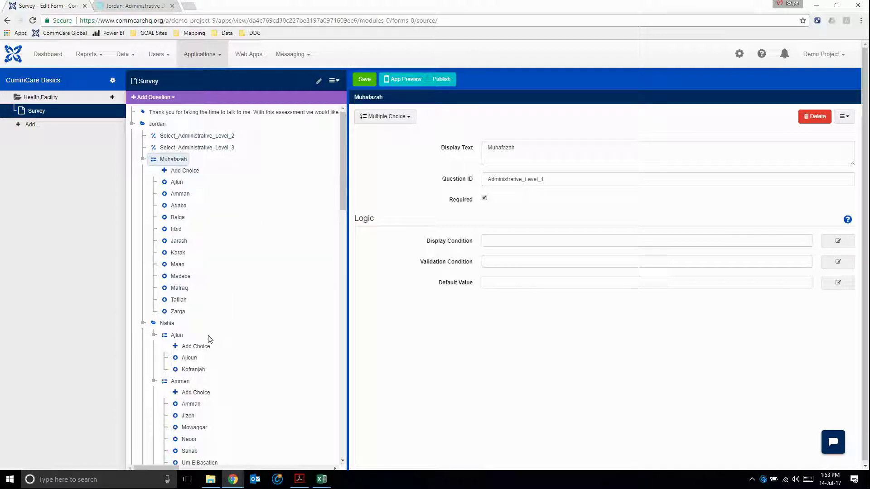
{"action": "scroll", "coordinate": [251, 316], "scroll_direction": "down", "scroll_amount": 1}
{"action": "scroll", "coordinate": [231, 272], "scroll_direction": "up", "scroll_amount": 1}
Step: Review the Amman, Irbid, Karak and Aqaba choices, then show Administrative Level 3's settings (default NA)
{"action": "left_click", "coordinate": [182, 194]}
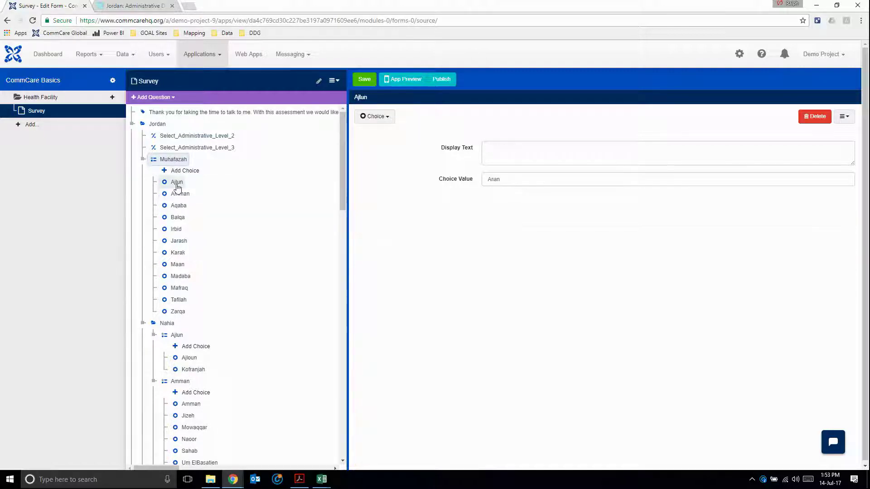
{"action": "left_click", "coordinate": [175, 231]}
{"action": "left_click", "coordinate": [176, 252]}
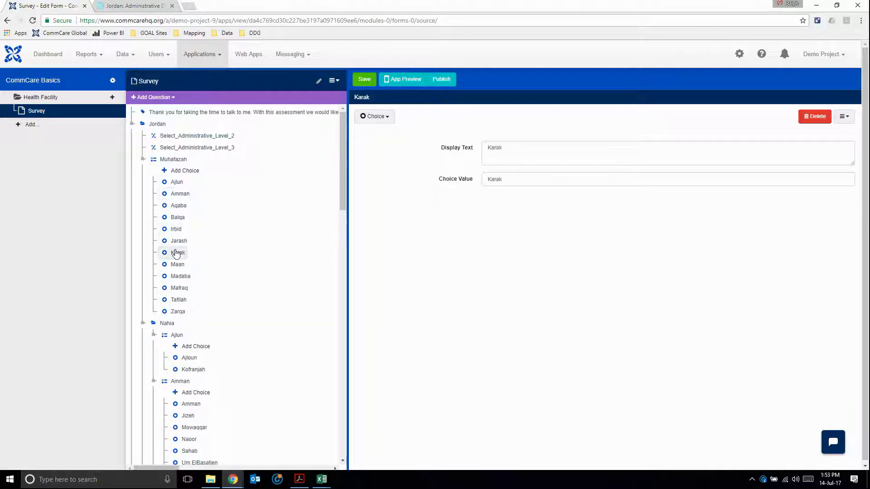
{"action": "left_click", "coordinate": [178, 206]}
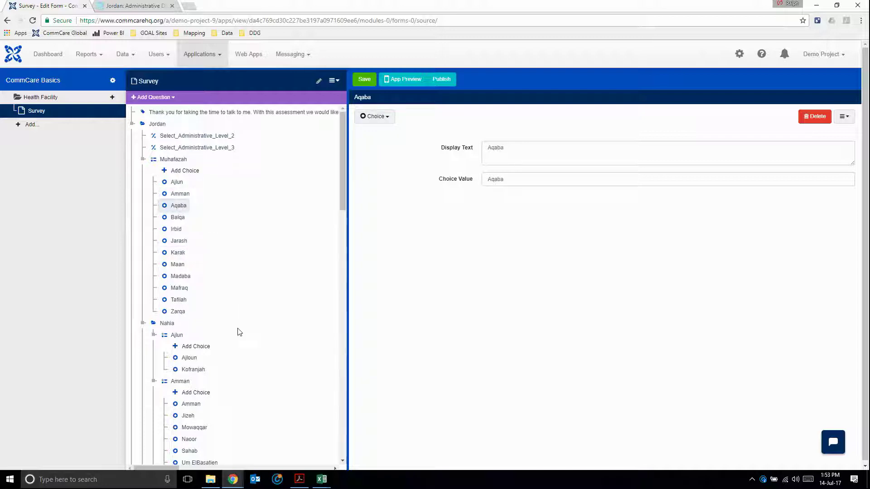
{"action": "scroll", "coordinate": [239, 332], "scroll_direction": "down", "scroll_amount": 2}
{"action": "scroll", "coordinate": [238, 332], "scroll_direction": "down", "scroll_amount": 1}
{"action": "left_click", "coordinate": [178, 352]}
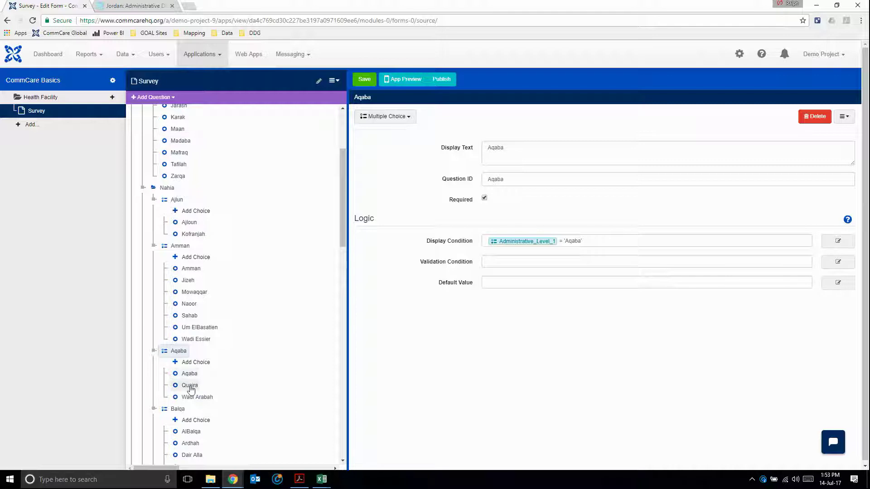
{"action": "scroll", "coordinate": [238, 387], "scroll_direction": "down", "scroll_amount": 1}
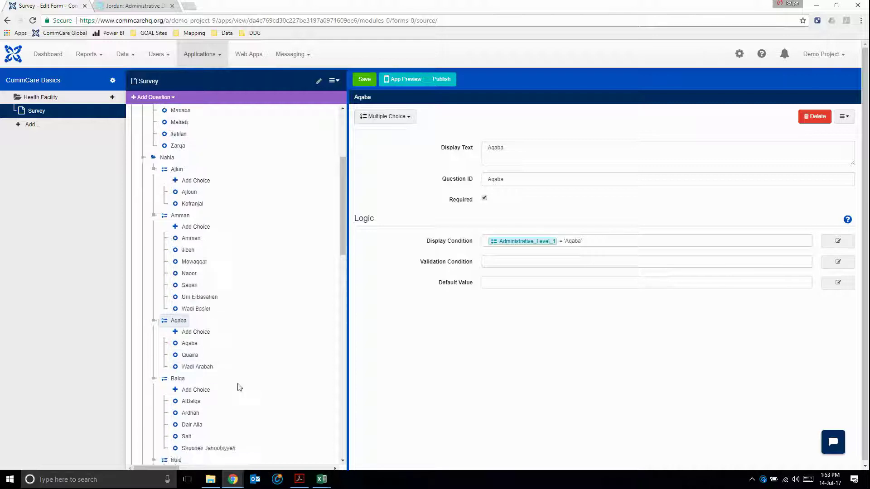
{"action": "scroll", "coordinate": [238, 387], "scroll_direction": "down", "scroll_amount": 2}
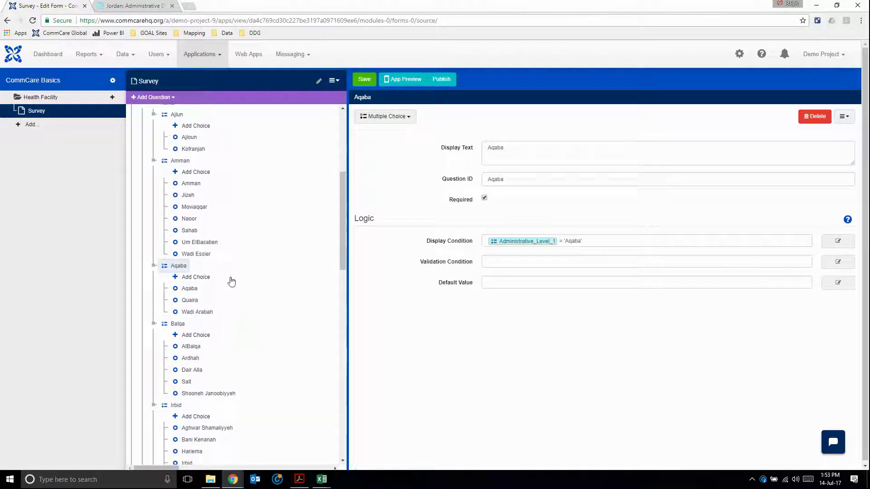
{"action": "scroll", "coordinate": [231, 282], "scroll_direction": "down", "scroll_amount": 2}
{"action": "scroll", "coordinate": [231, 281], "scroll_direction": "down", "scroll_amount": 4}
{"action": "scroll", "coordinate": [232, 282], "scroll_direction": "down", "scroll_amount": 3}
{"action": "scroll", "coordinate": [231, 282], "scroll_direction": "down", "scroll_amount": 1}
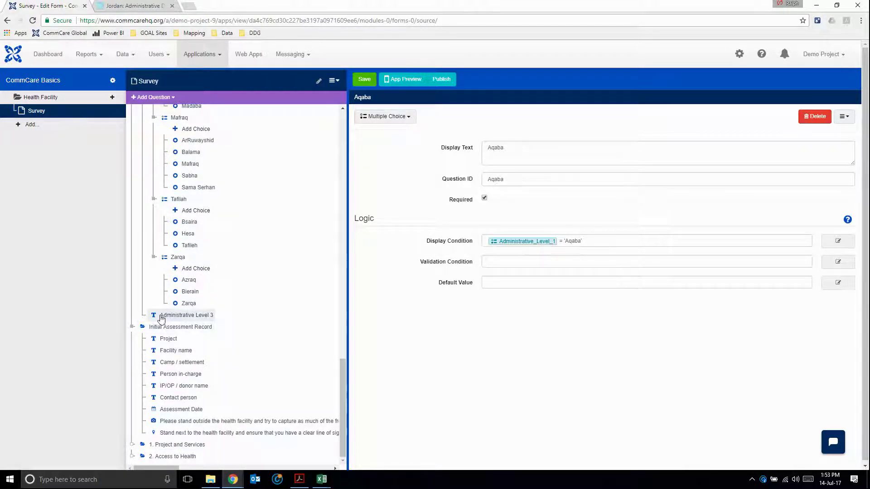
{"action": "left_click", "coordinate": [175, 317]}
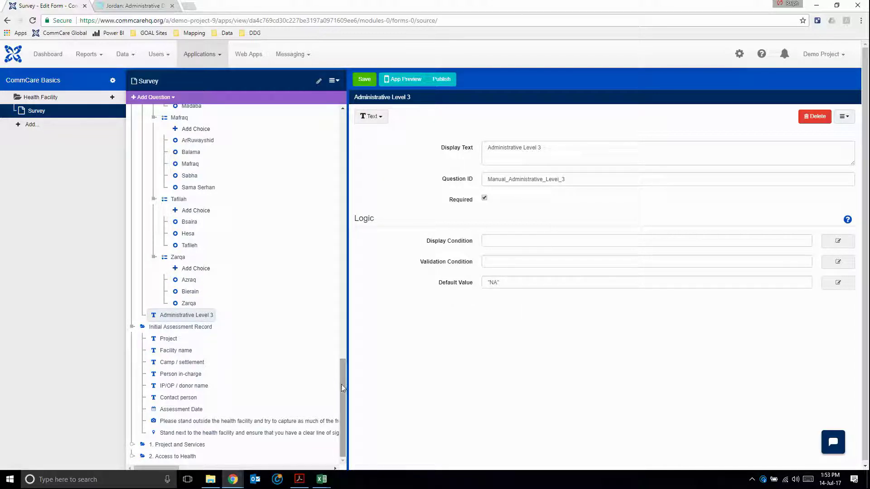
{"action": "left_click_drag", "start_coordinate": [342, 385], "coordinate": [336, 141]}
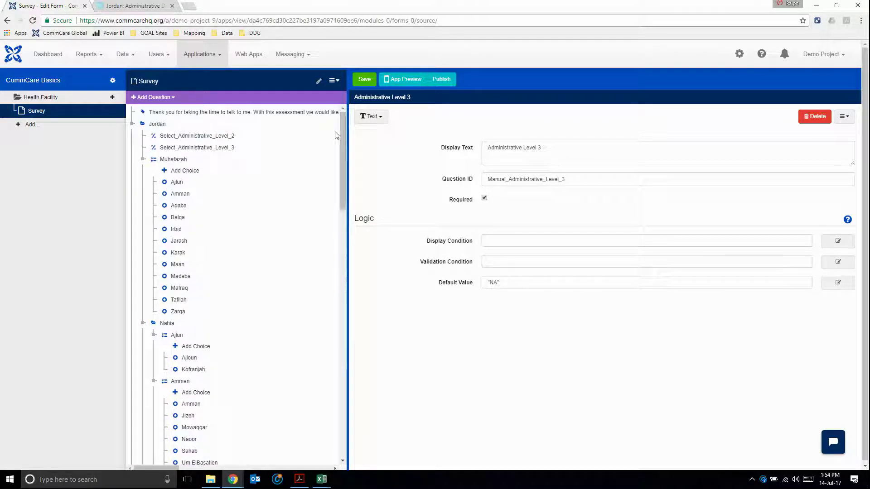
Step: Collapse the Jordan group and drag it into Initial Assessment Record, right after Project
{"action": "left_click", "coordinate": [134, 125]}
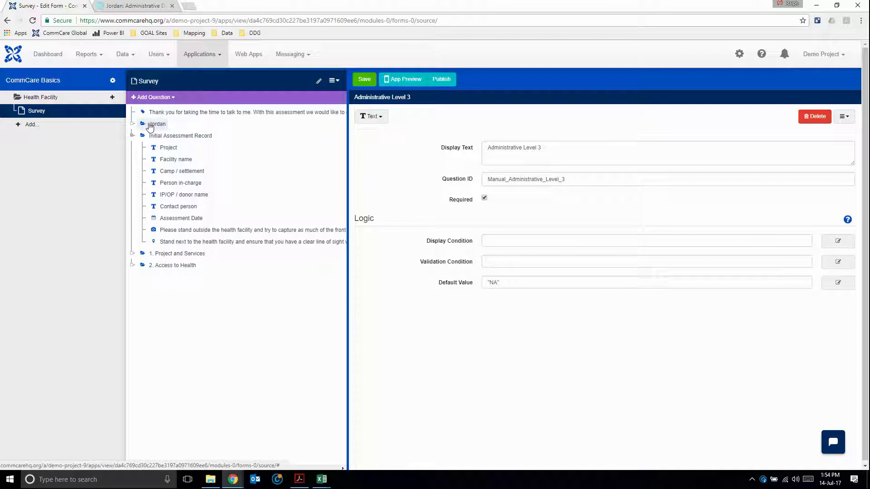
{"action": "left_click_drag", "start_coordinate": [169, 171], "coordinate": [161, 168]}
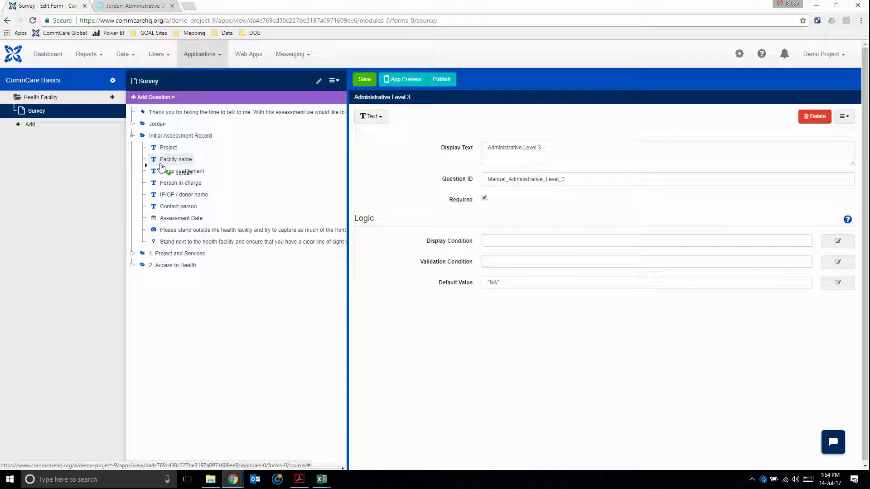
{"action": "left_click_drag", "start_coordinate": [162, 167], "coordinate": [162, 162]}
{"action": "left_click_drag", "start_coordinate": [161, 162], "coordinate": [161, 162]}
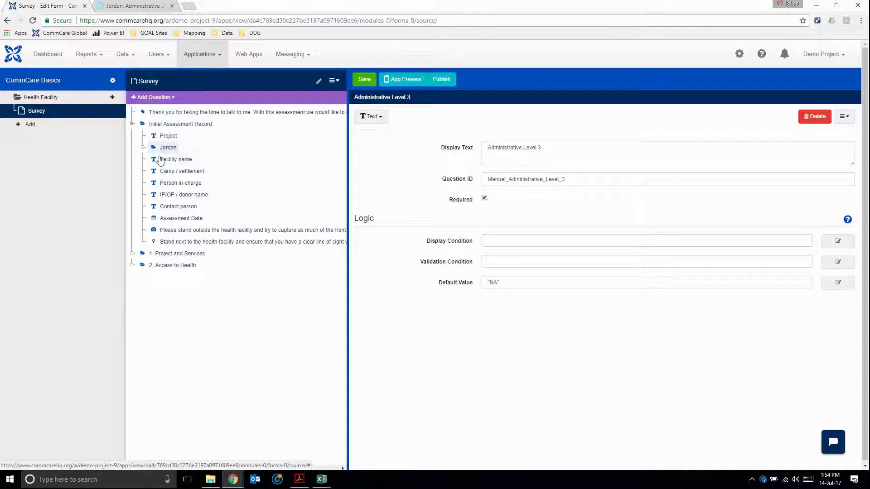
Step: Check the Jordan group and Facility name properties, then launch the Survey in App Preview
{"action": "left_click", "coordinate": [166, 148]}
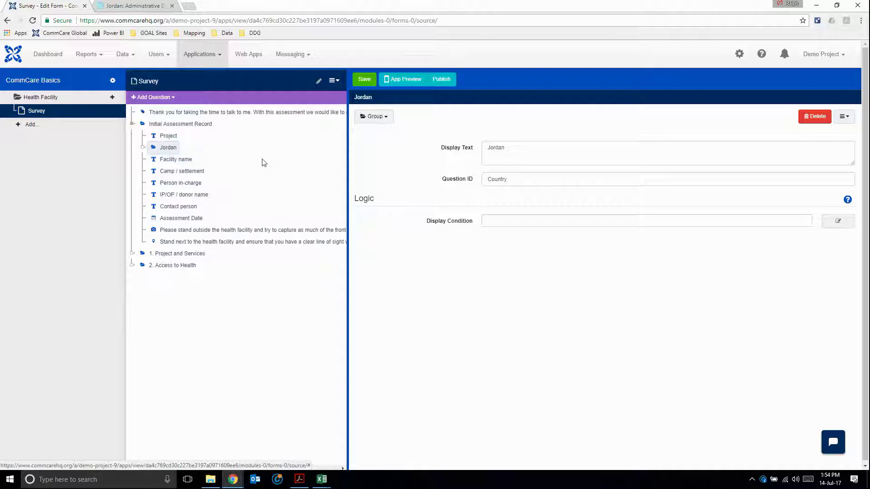
{"action": "left_click", "coordinate": [180, 162]}
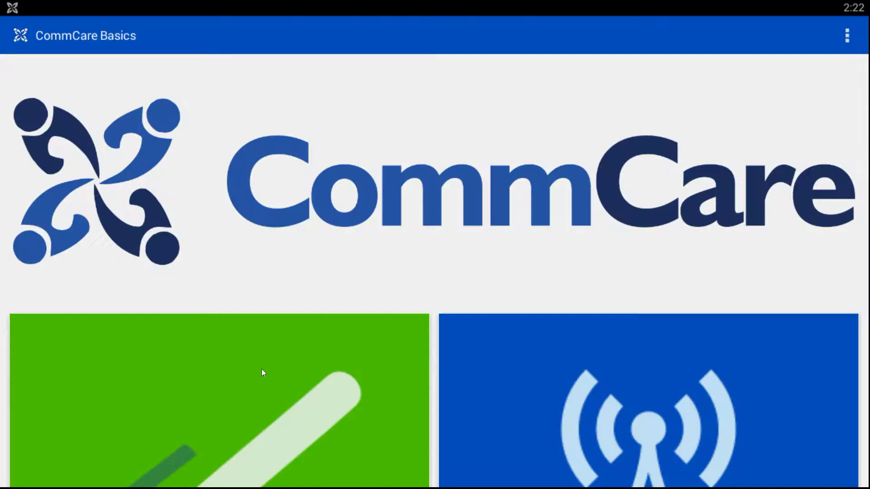
{"action": "left_click", "coordinate": [262, 369]}
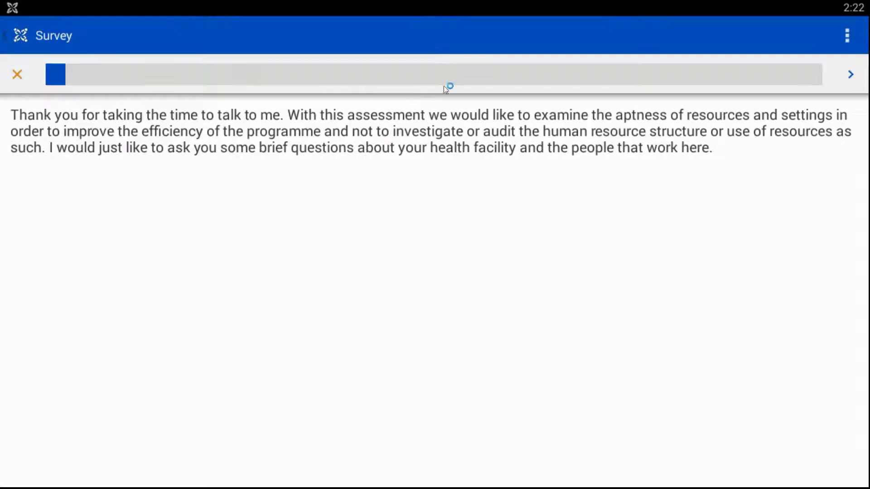
Step: Start the survey past Project ABC and set Muhafazah to Amman, correcting an initial Ajlun pick
{"action": "left_click", "coordinate": [846, 82]}
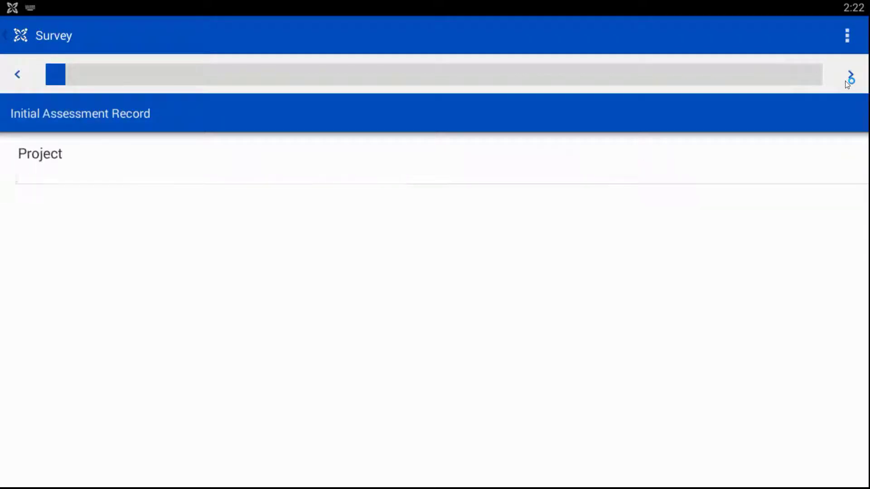
{"action": "type", "text": "ABC"}
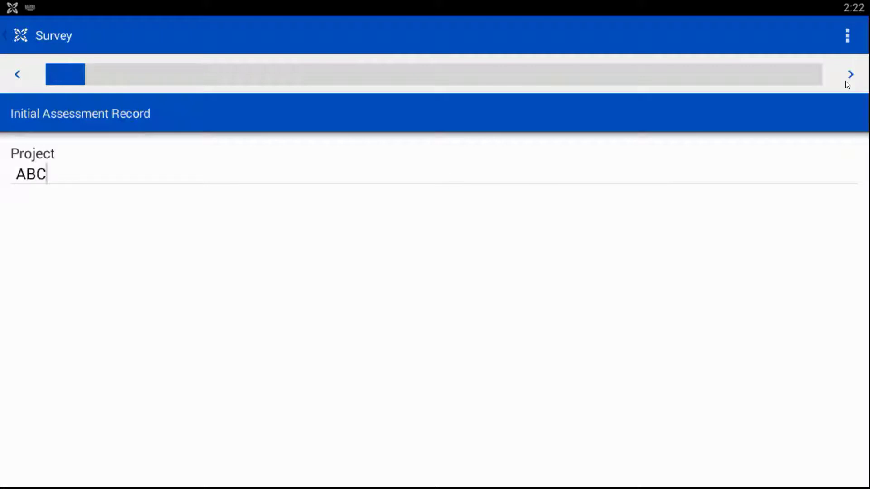
{"action": "left_click", "coordinate": [851, 76]}
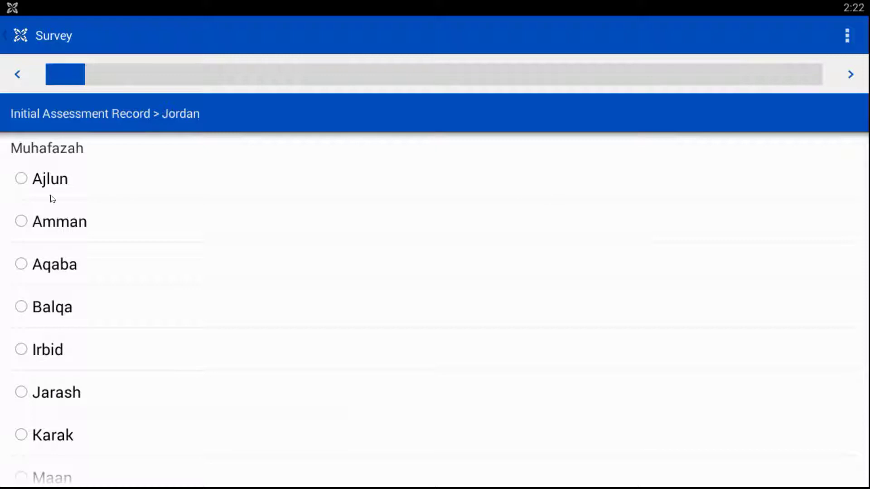
{"action": "scroll", "coordinate": [123, 186], "scroll_direction": "down", "scroll_amount": 3}
{"action": "scroll", "coordinate": [128, 189], "scroll_direction": "up", "scroll_amount": 3}
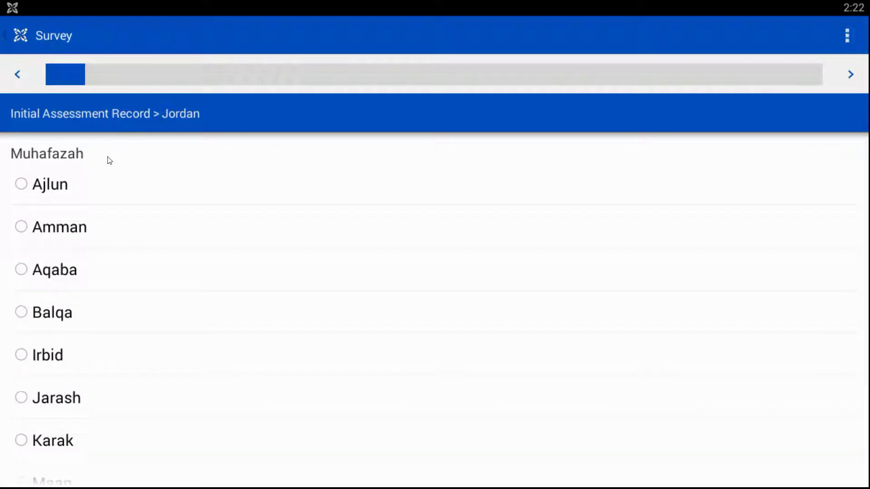
{"action": "scroll", "coordinate": [152, 288], "scroll_direction": "down", "scroll_amount": 3}
{"action": "scroll", "coordinate": [152, 288], "scroll_direction": "up", "scroll_amount": 3}
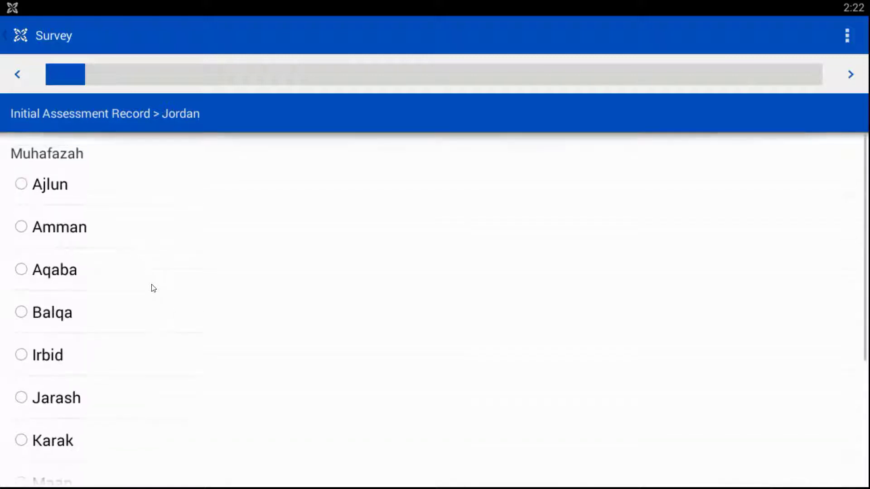
{"action": "left_click", "coordinate": [22, 184]}
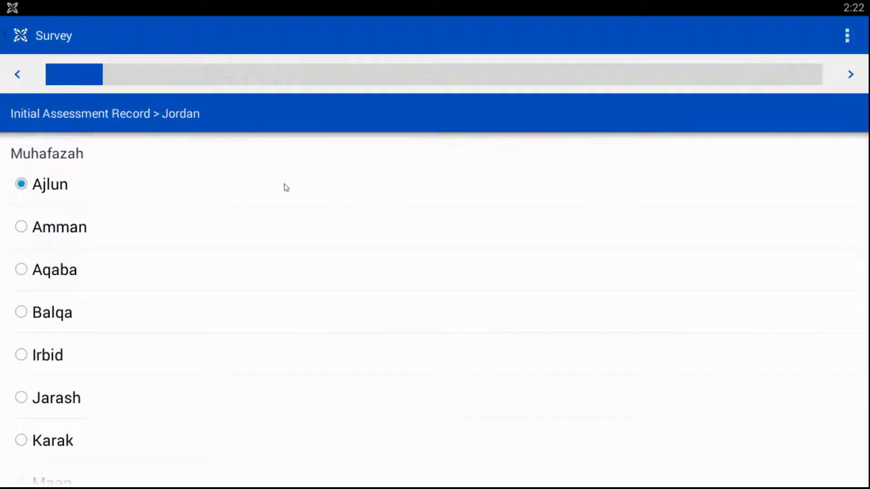
{"action": "left_click", "coordinate": [851, 74]}
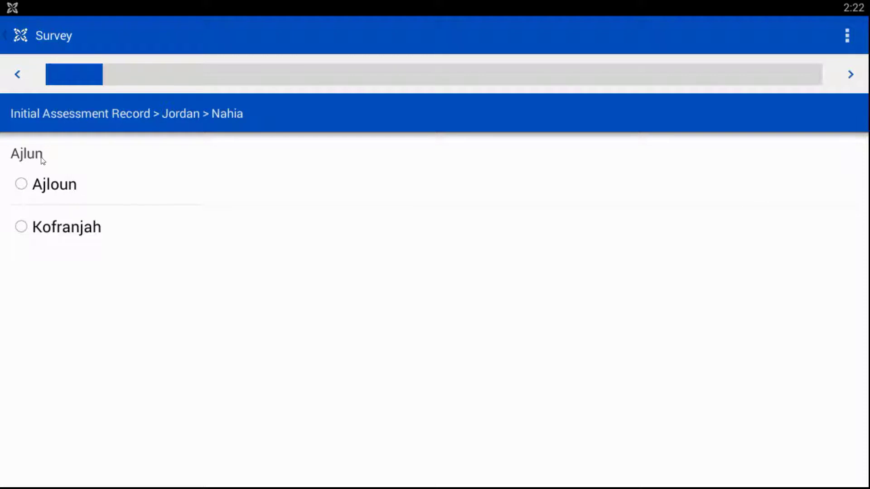
{"action": "left_click", "coordinate": [16, 77]}
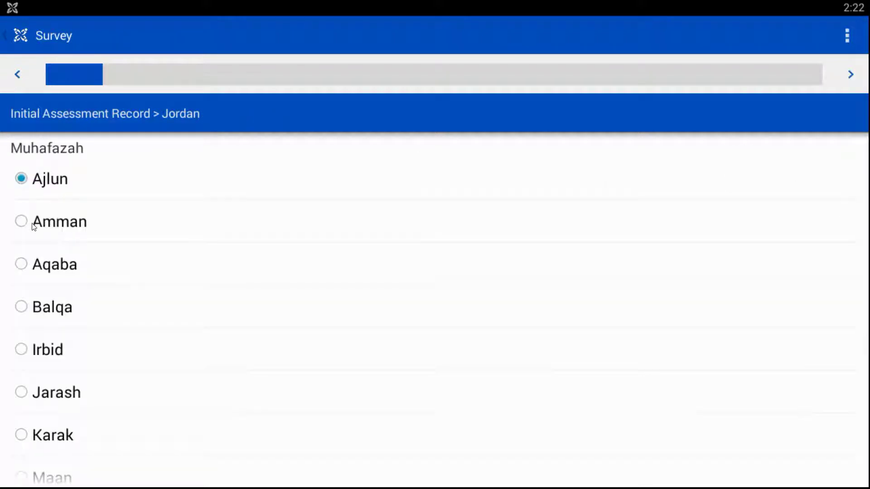
{"action": "left_click", "coordinate": [33, 224]}
Step: Choose Naoor as the Nahia and advance past Administrative Level 3 (NA) to Facility name
{"action": "left_click", "coordinate": [845, 75]}
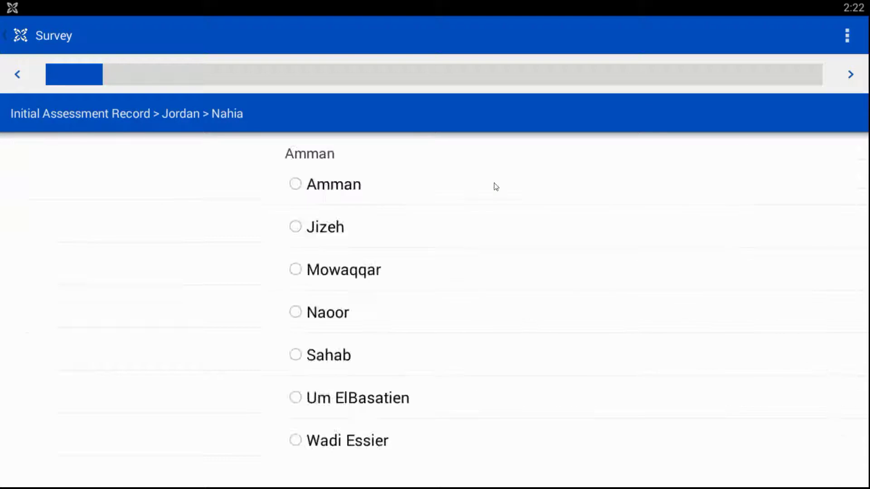
{"action": "left_click", "coordinate": [54, 314]}
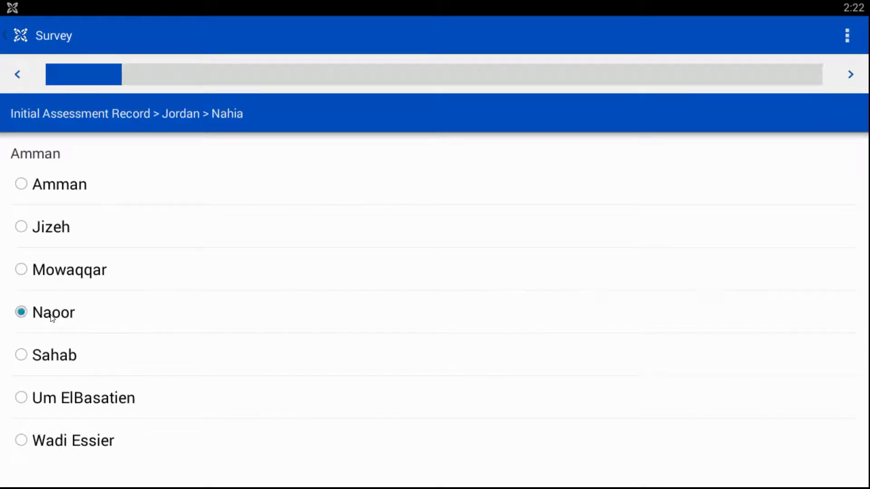
{"action": "left_click", "coordinate": [849, 74]}
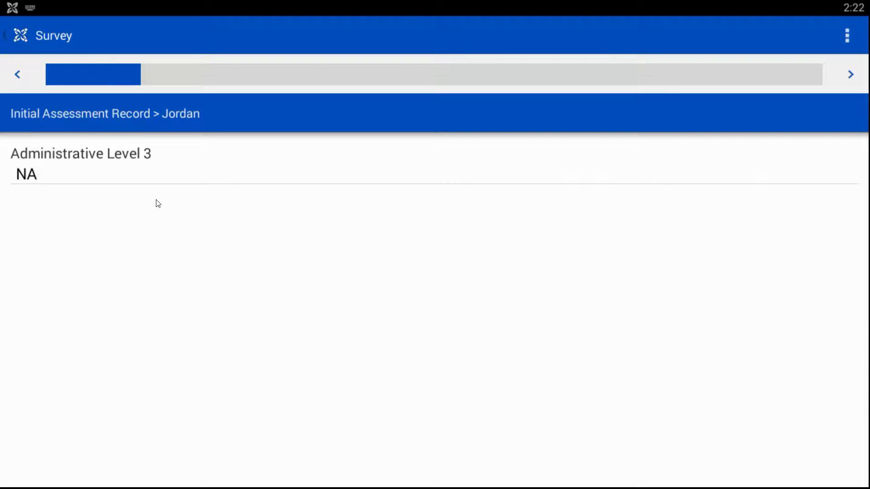
{"action": "left_click", "coordinate": [850, 74]}
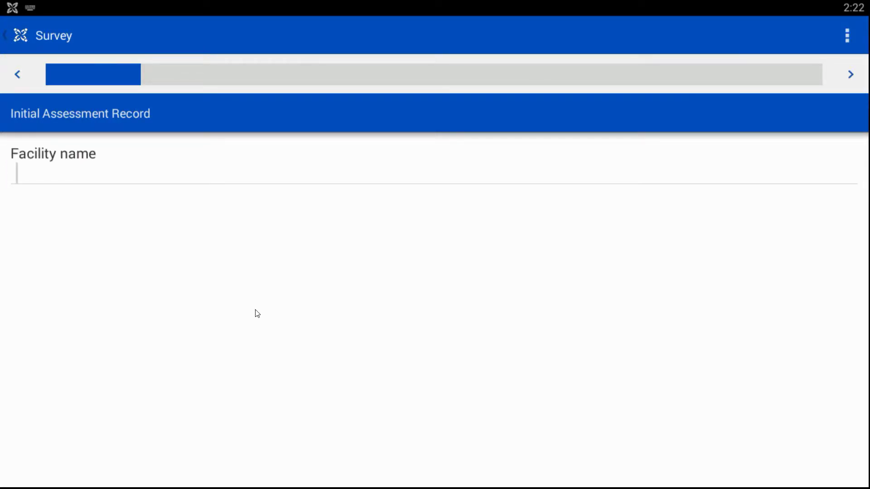